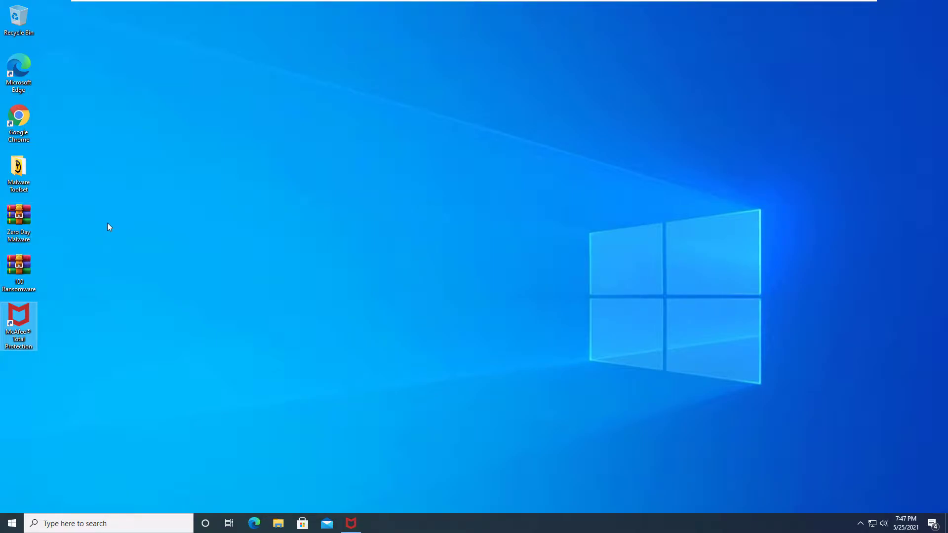
Review the PC Security, PC Performance, My Privacy and My Info pages of McAfee Total Protection, and close its window.
click(18, 269)
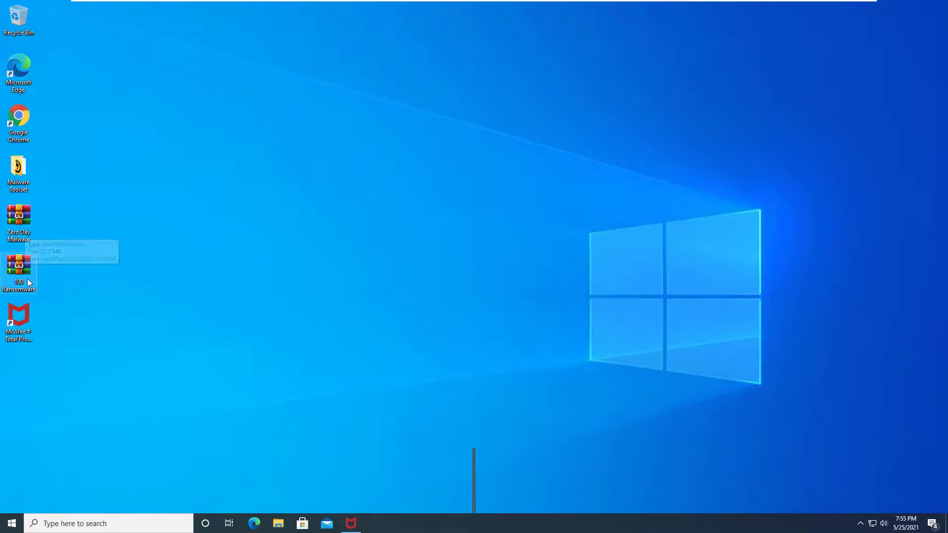
click(351, 524)
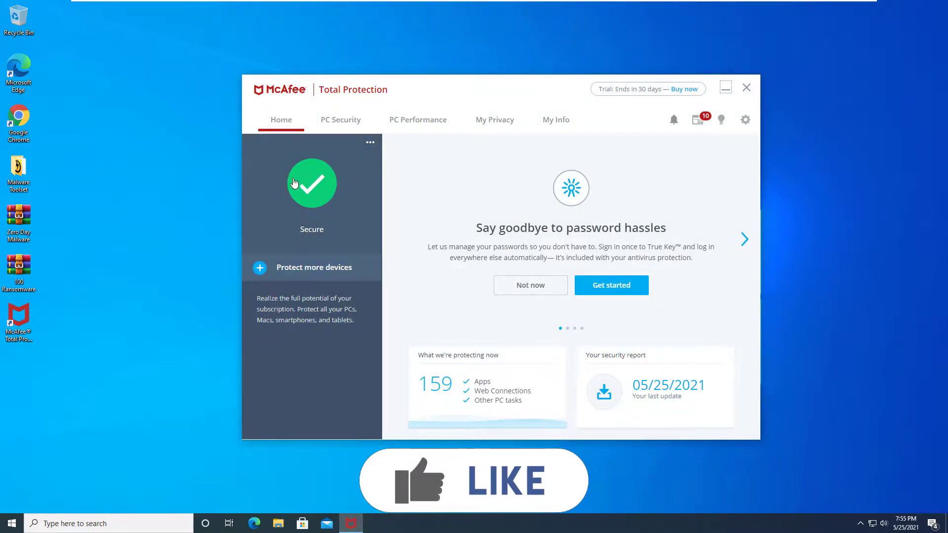
click(331, 121)
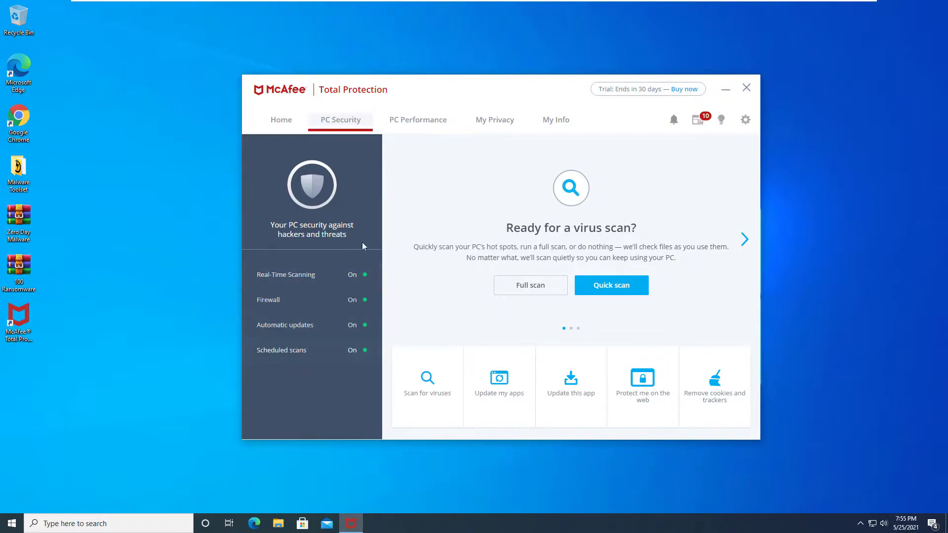
click(440, 123)
click(499, 120)
click(550, 121)
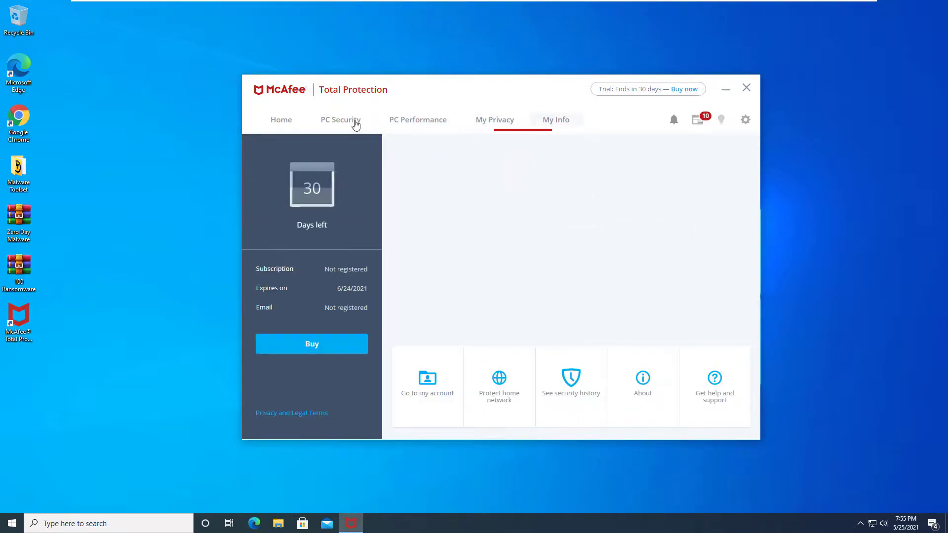
click(274, 126)
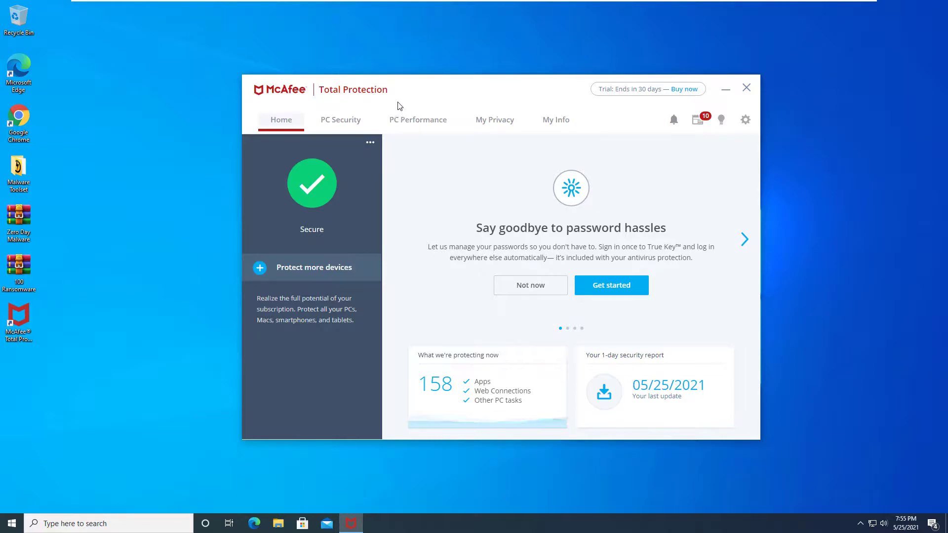
drag(400, 107, 389, 90)
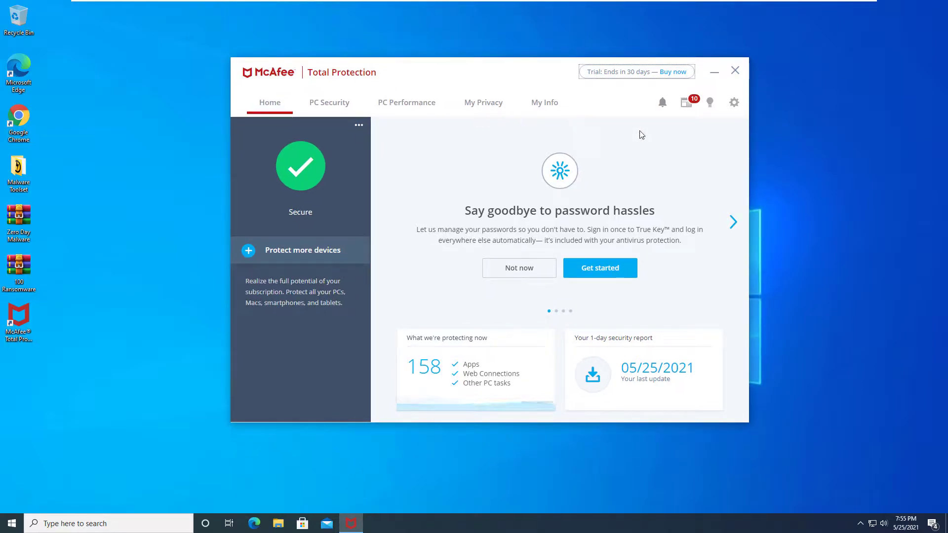
click(738, 70)
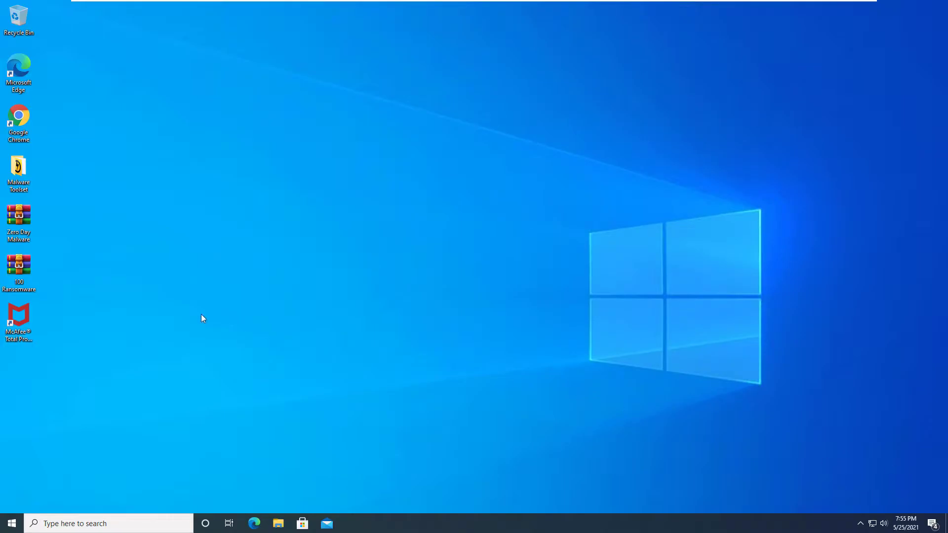
Extract the Zero Day Malware archive into its own folder and move that folder to an empty area of the desktop.
double_click(31, 216)
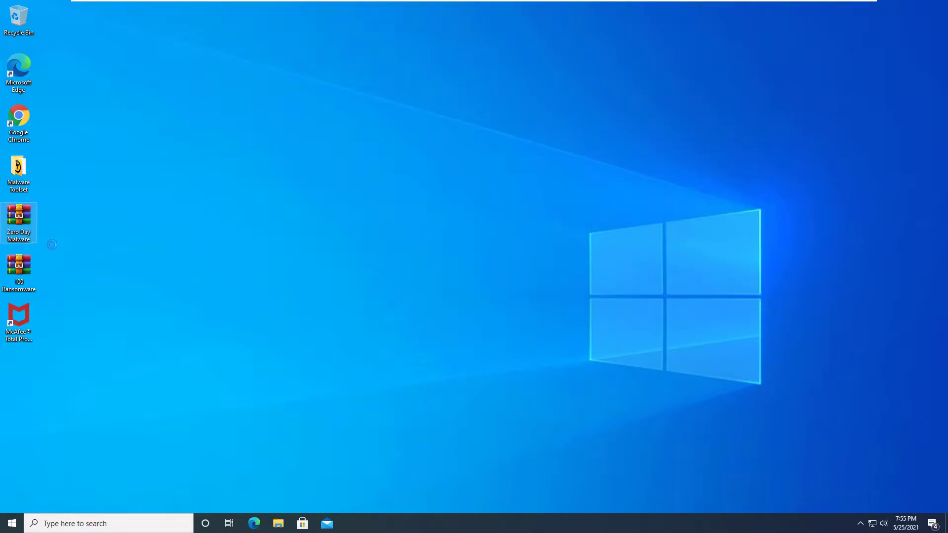
right_click(30, 215)
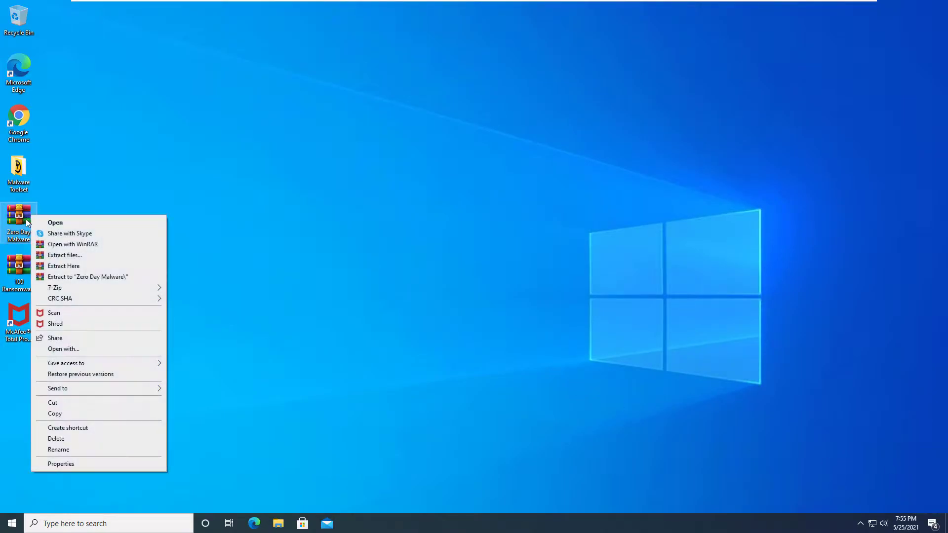
click(82, 278)
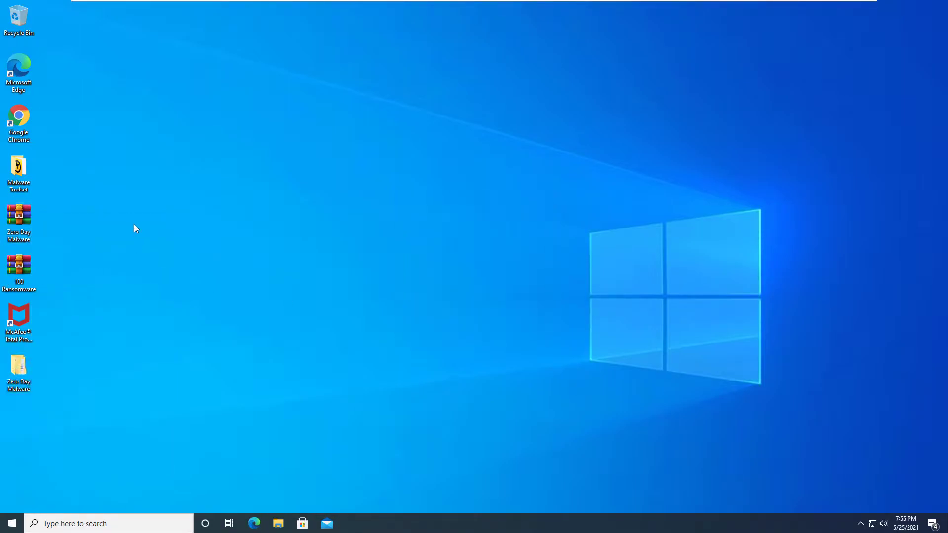
drag(29, 369, 287, 166)
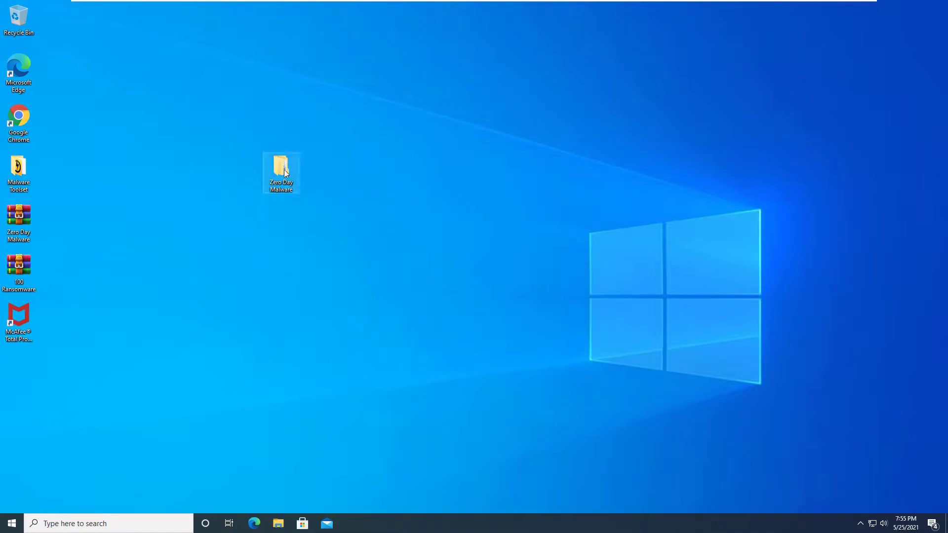
Open and refresh the folder nested inside the extracted Zero Day Malware folder, and check the hidden system tray icons.
key(Return)
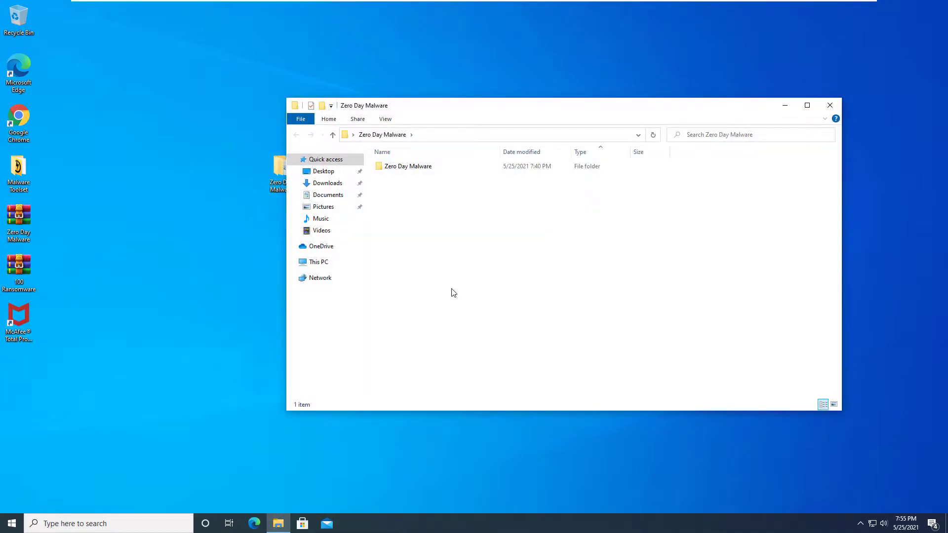
double_click(409, 167)
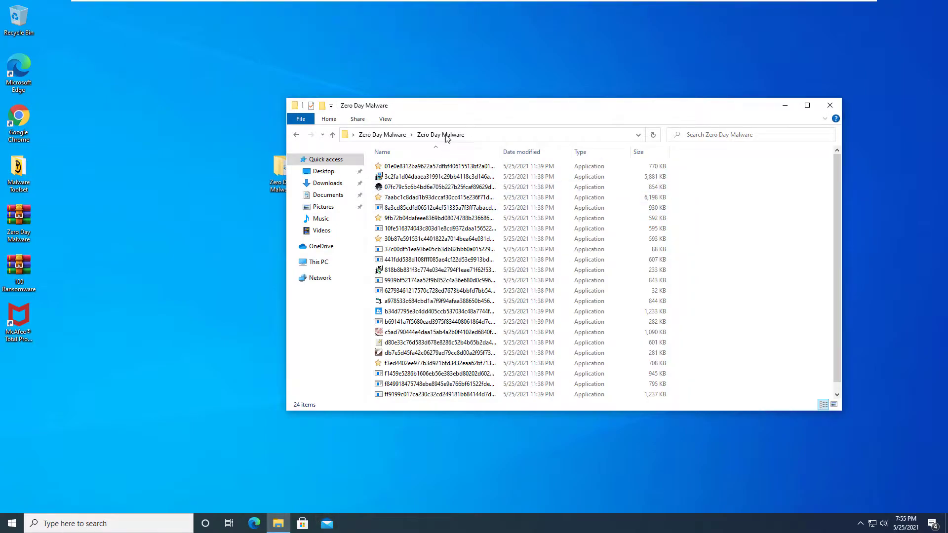
right_click(630, 191)
click(653, 233)
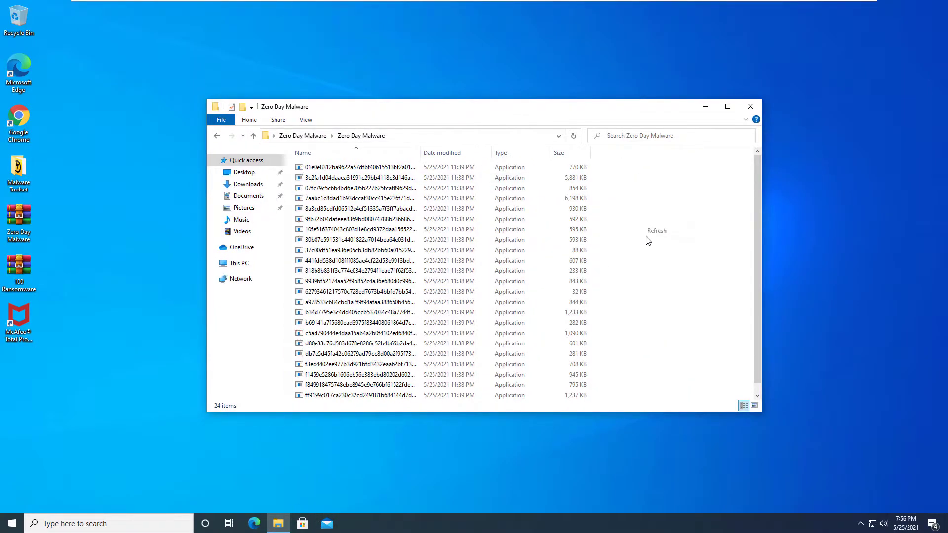
scroll(494, 300, down, 1)
scroll(494, 300, up, 1)
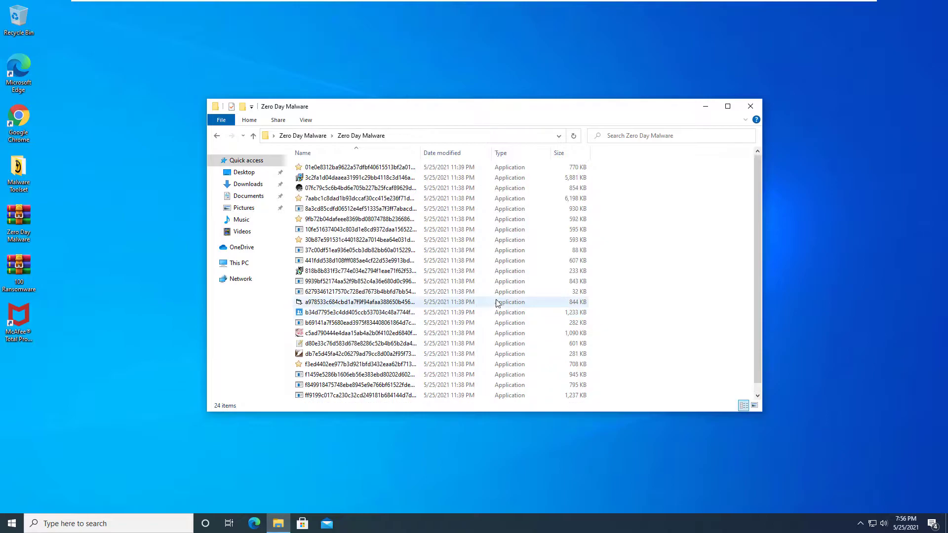
click(861, 522)
click(861, 524)
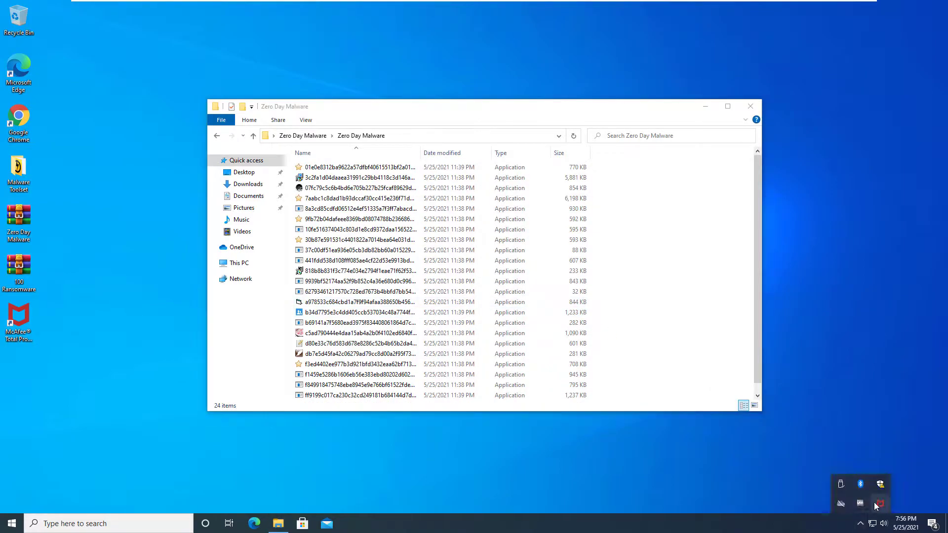
Run procexp64 from the Malware Toolset folder as administrator and close that folder.
click(15, 235)
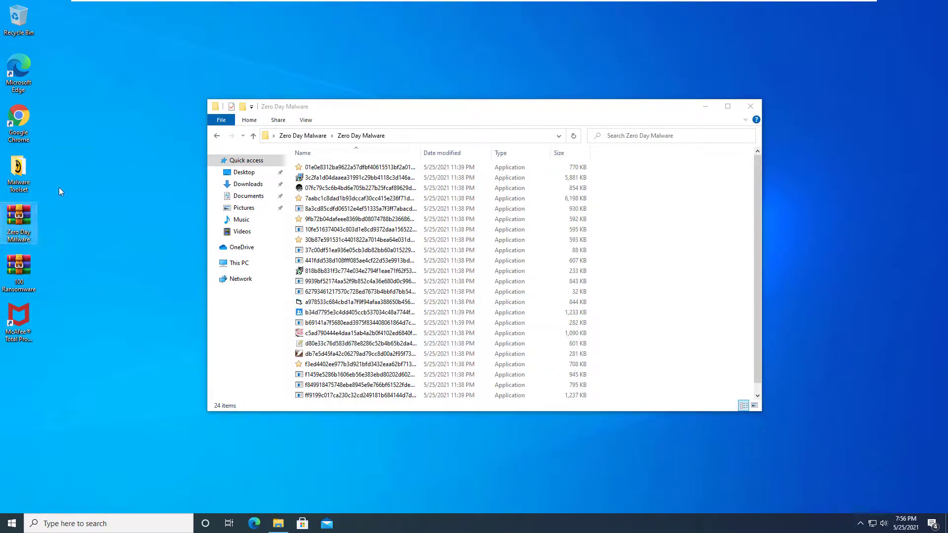
click(339, 221)
right_click(338, 221)
click(379, 233)
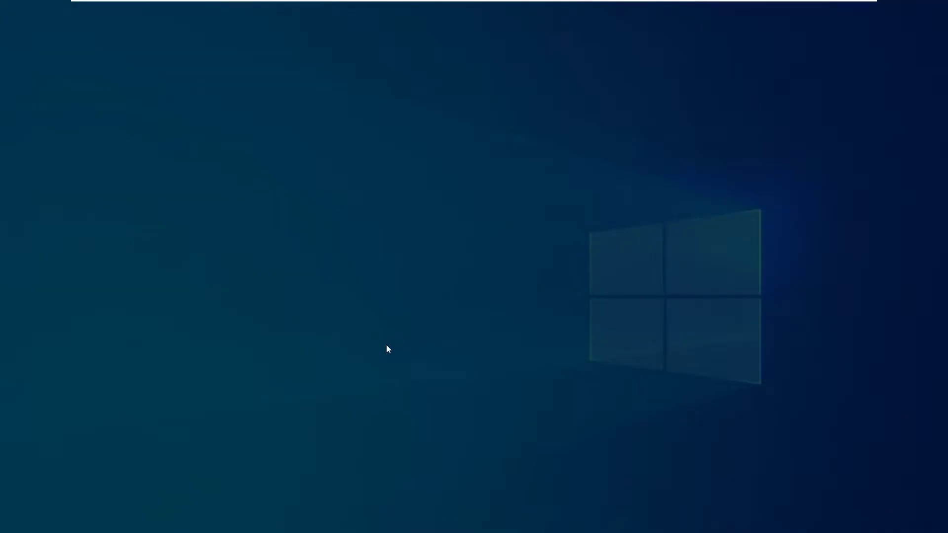
click(423, 327)
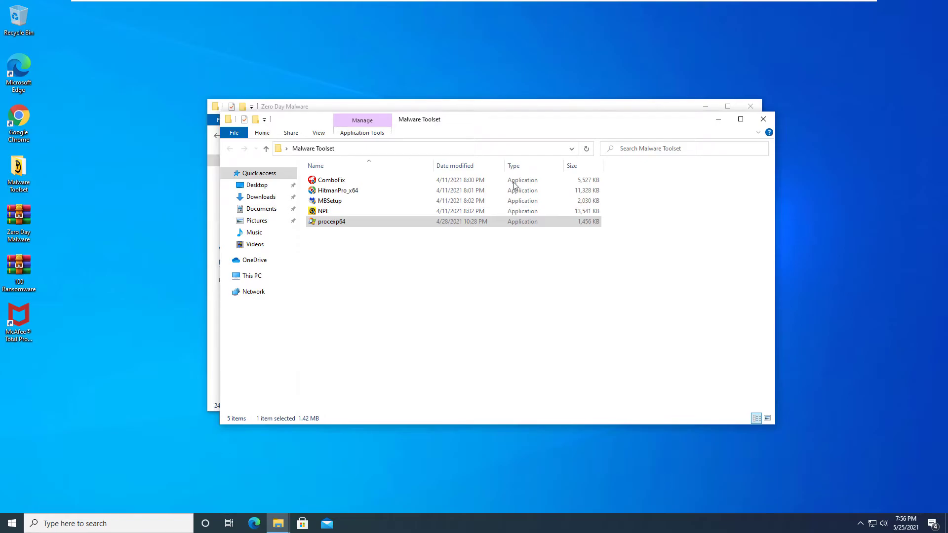
click(764, 119)
Arrange the Zero Day Malware folder and a half-screen Process Explorer side by side, with the McAfee processes in view.
drag(633, 106, 447, 109)
drag(576, 164, 320, 113)
drag(323, 33, 947, 98)
scroll(755, 233, down, 20)
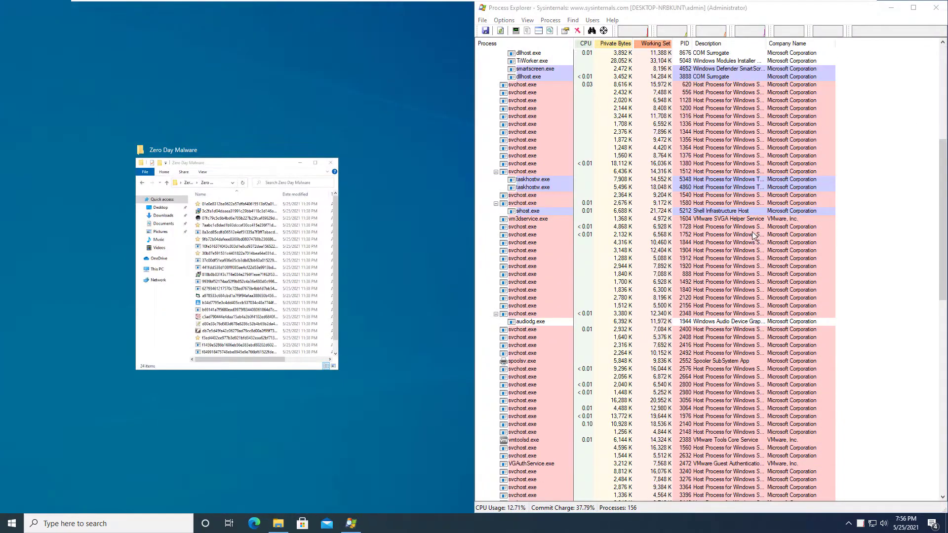
click(411, 332)
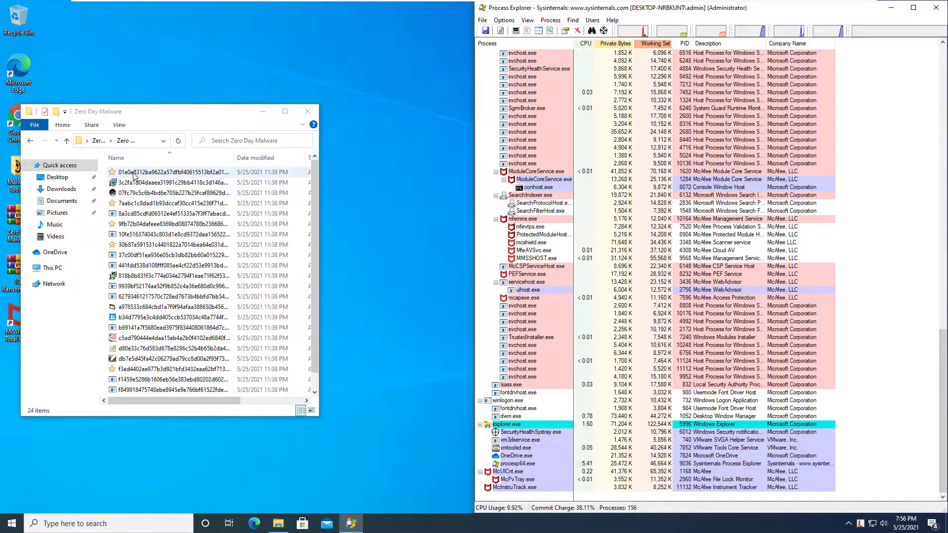
Run the first sample, starting with 01e0e8312, as administrator and allow it to make changes.
right_click(133, 172)
click(166, 191)
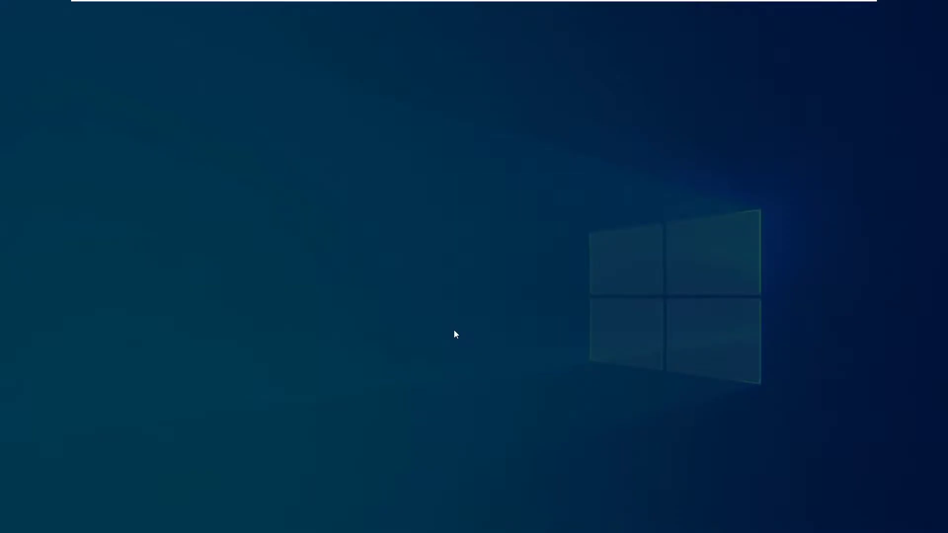
click(455, 330)
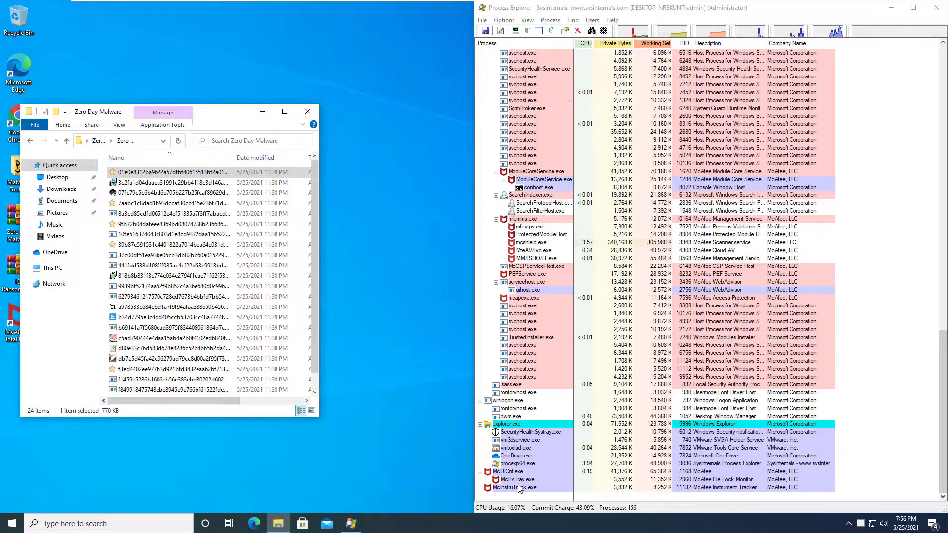
Watch the process list, view McAfee's threat report for the executed sample and close the report.
scroll(519, 487, up, 13)
scroll(519, 487, down, 15)
key(Return)
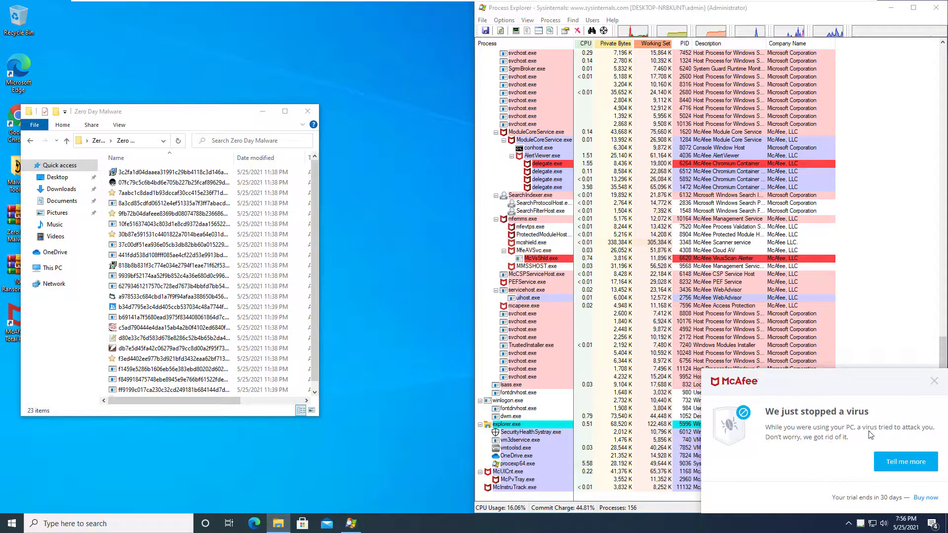
click(889, 463)
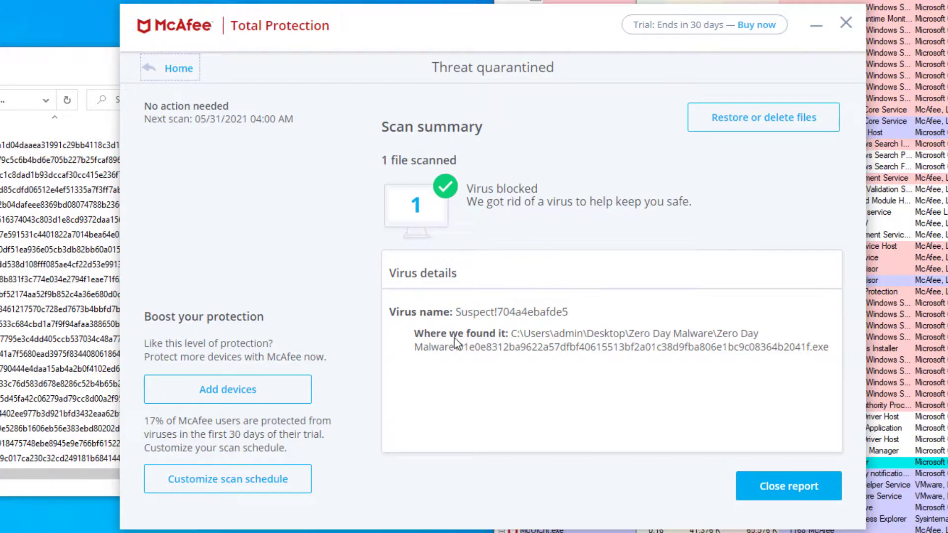
click(755, 473)
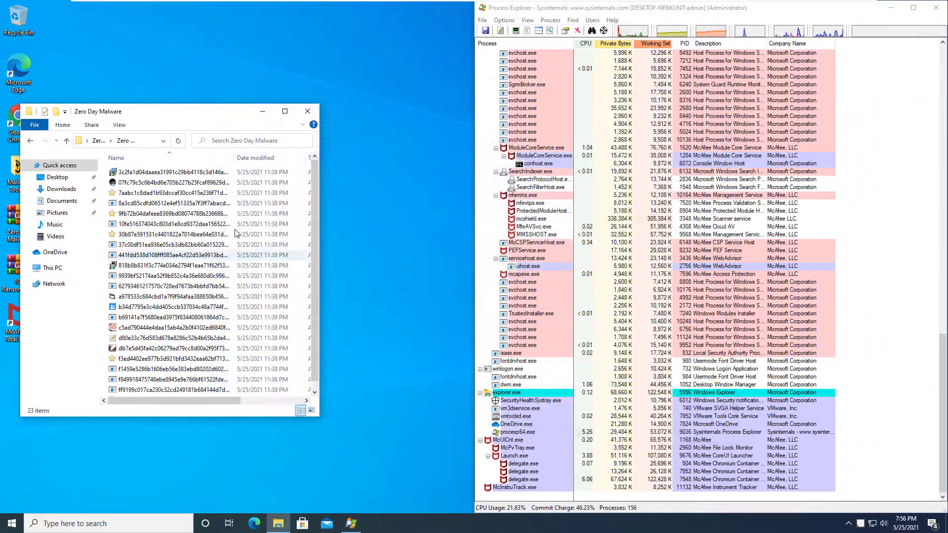
Run the sample starting with 3c2fa1d04, allow it to make changes, and dismiss the McAfee alert.
double_click(154, 173)
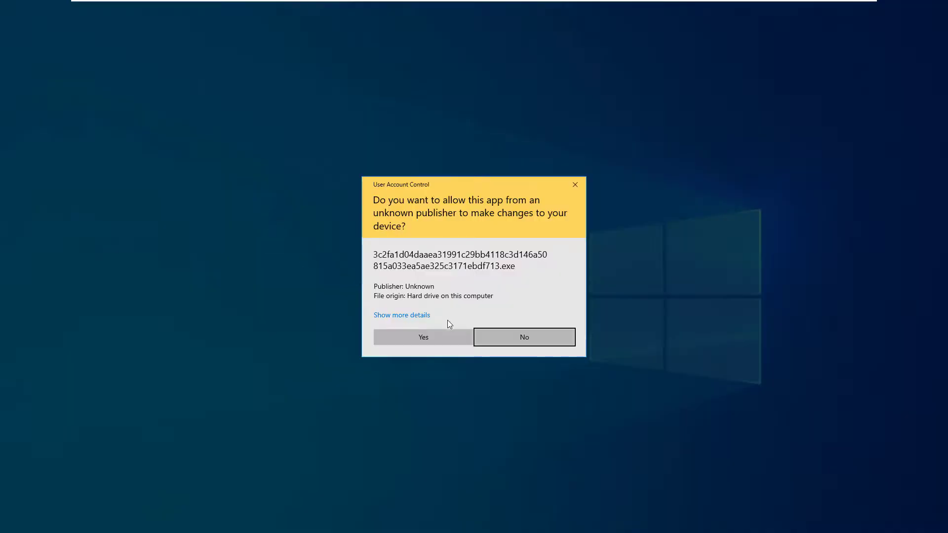
click(393, 337)
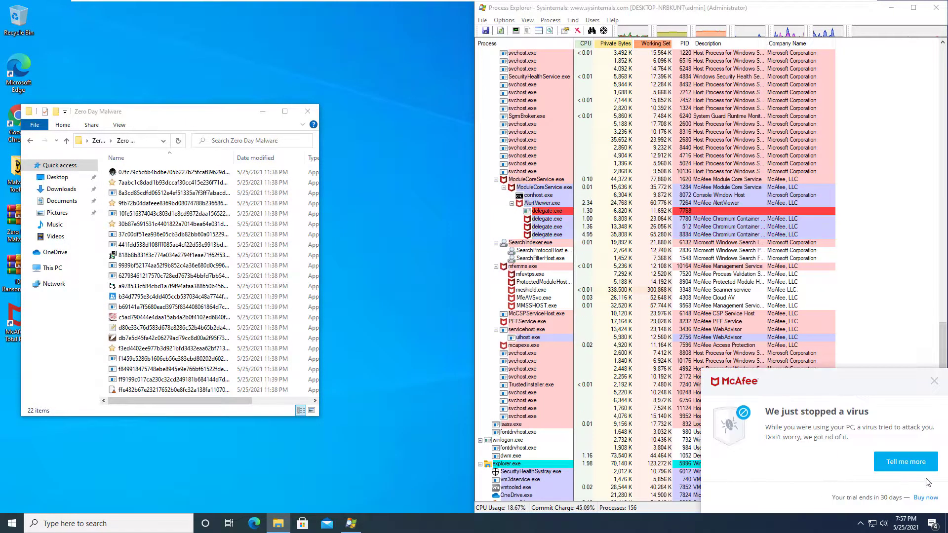
click(934, 381)
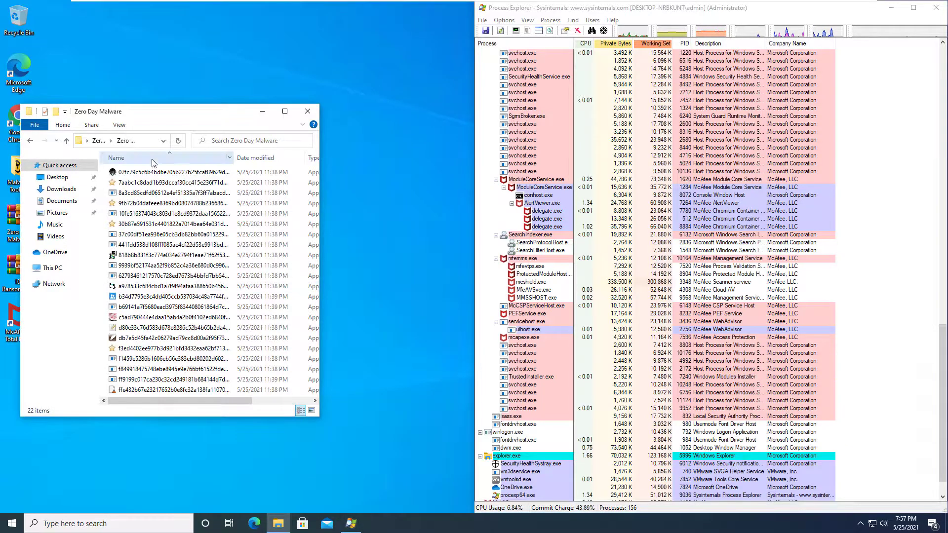
Run the sample starting with 07fc79c5c as administrator and allow it to make changes.
right_click(153, 173)
click(174, 193)
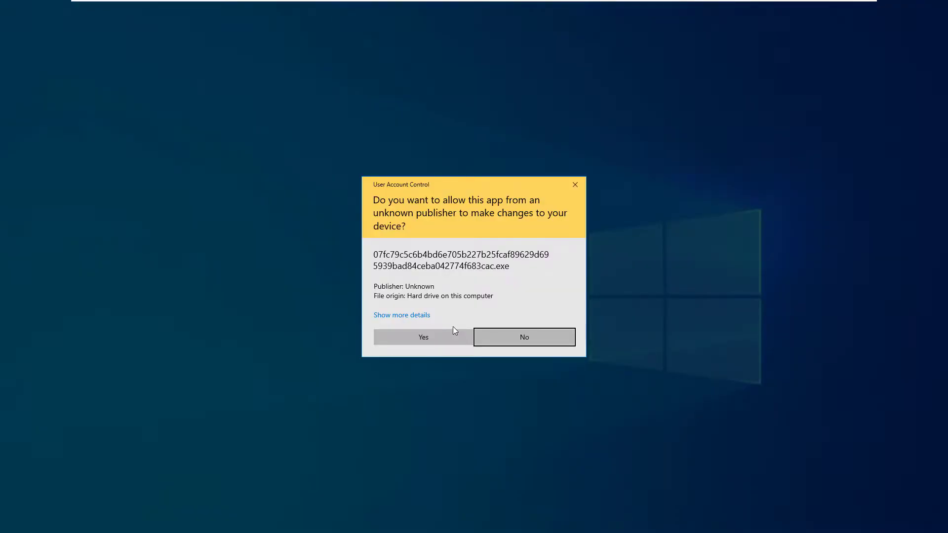
click(439, 336)
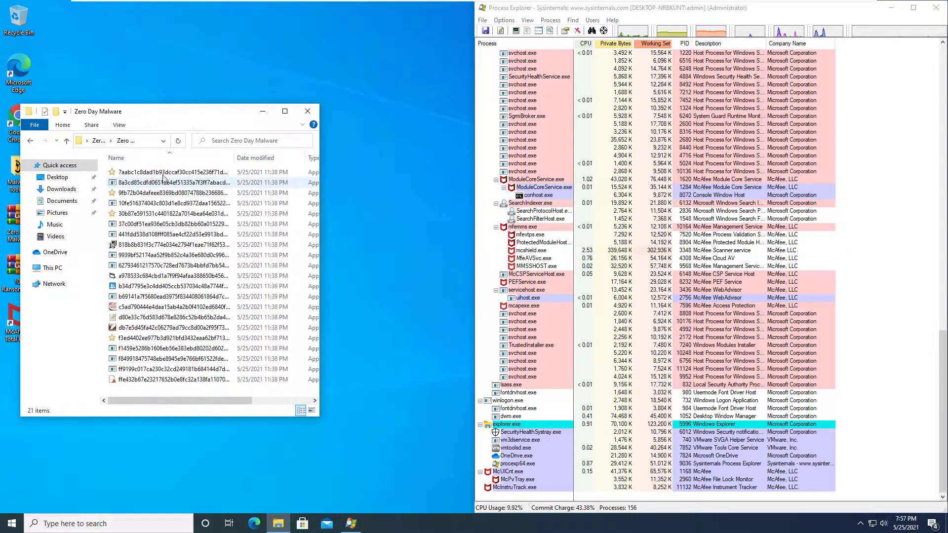
Run the sample starting with 7aabc1c8d as administrator, allow it to make changes, and dismiss the McAfee alert.
right_click(164, 173)
click(195, 190)
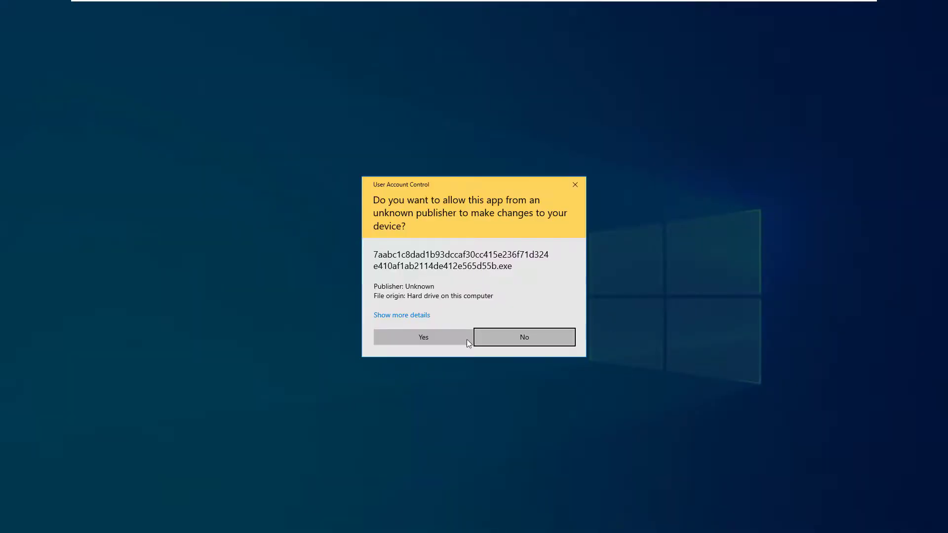
click(403, 336)
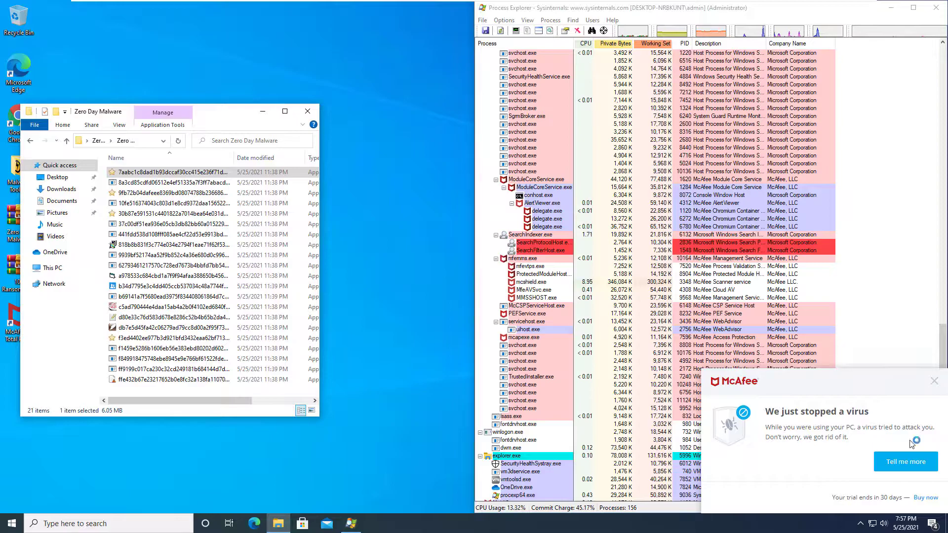
click(929, 385)
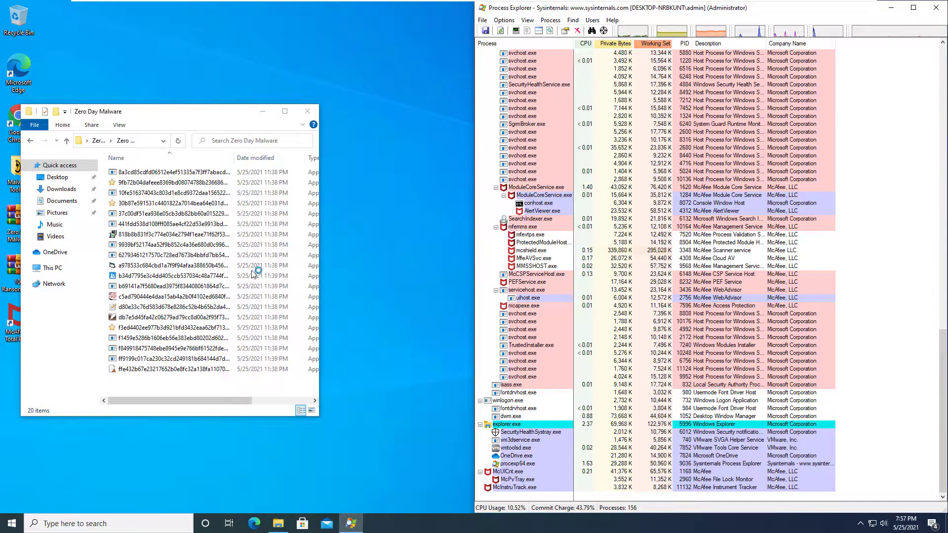
Run the sample starting with 8a3cd85cd as administrator, allow it to make changes, and dismiss the McAfee alert.
click(151, 170)
right_click(152, 170)
click(190, 194)
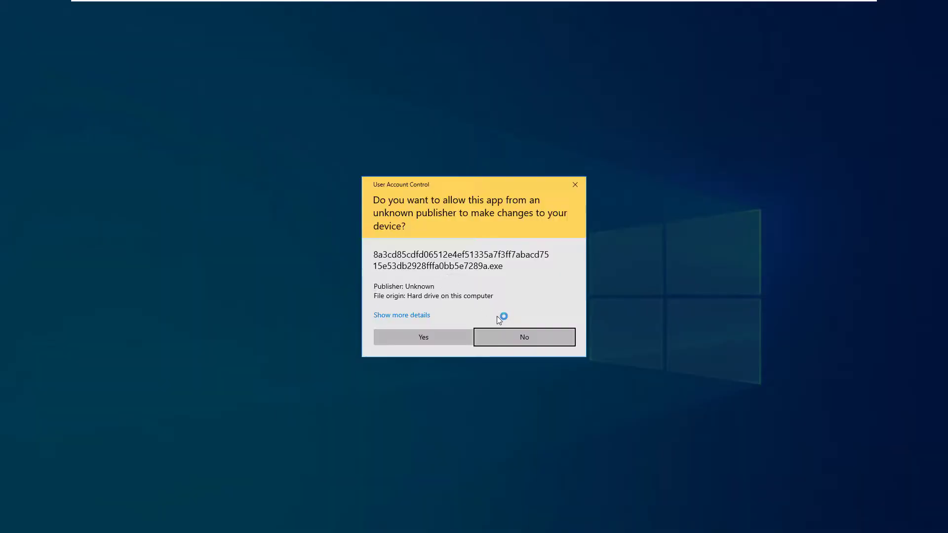
click(410, 339)
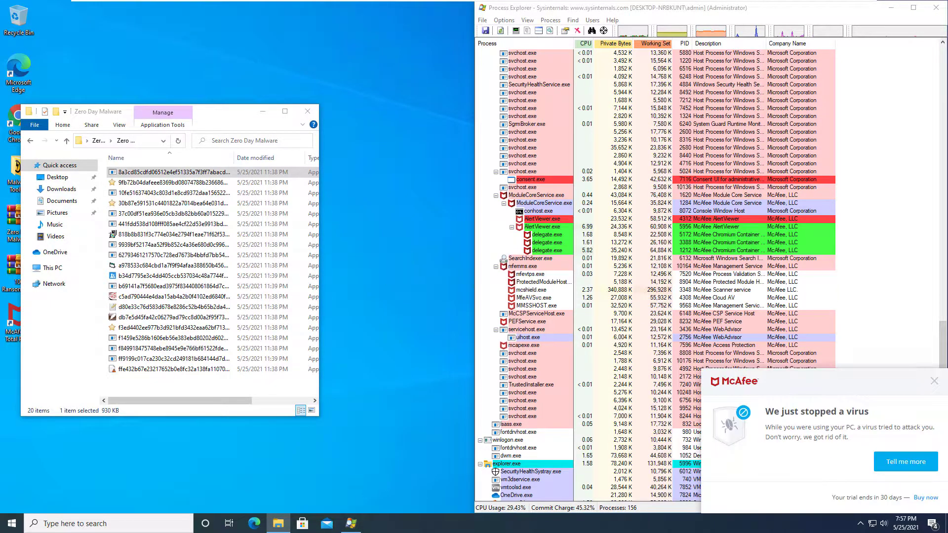
click(933, 382)
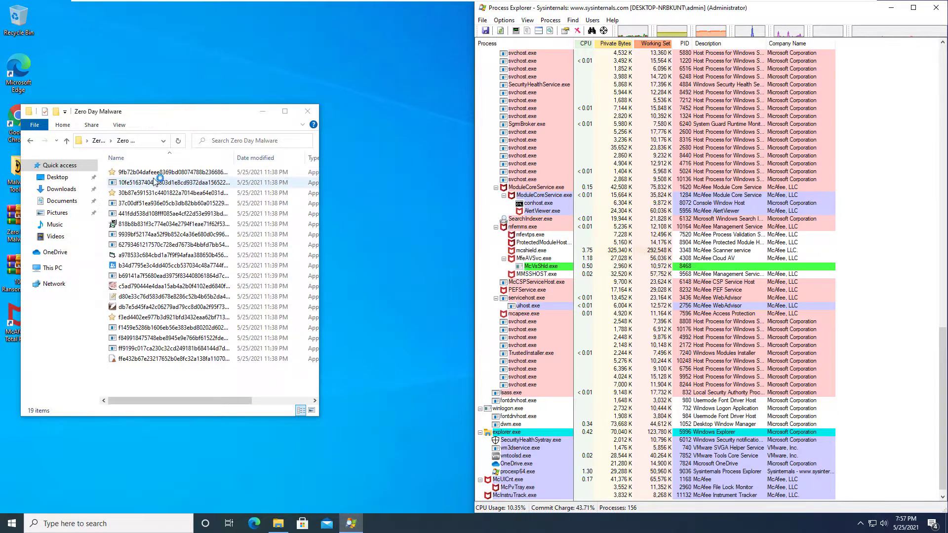
Run the sample starting with 9fb72b04d as administrator, allow it to make changes, and dismiss the McAfee alert.
right_click(149, 174)
click(174, 186)
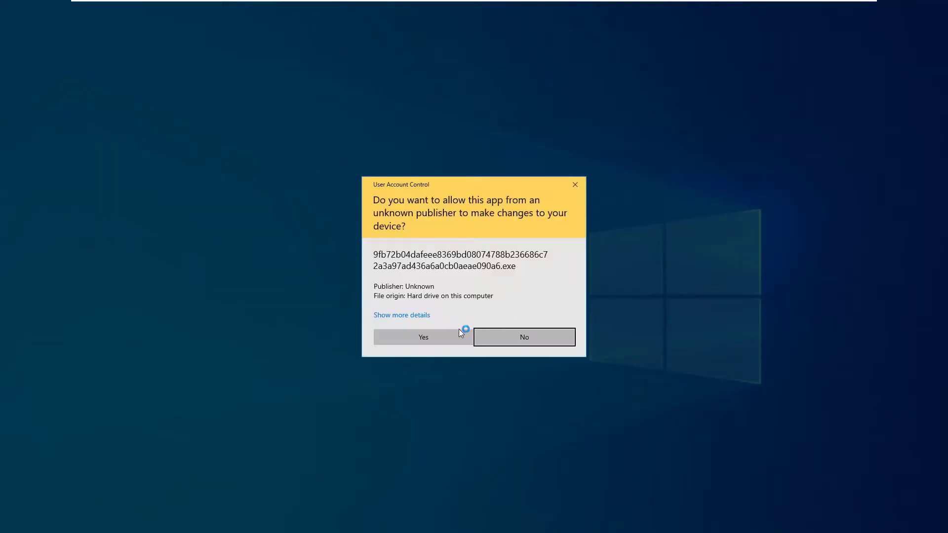
click(462, 327)
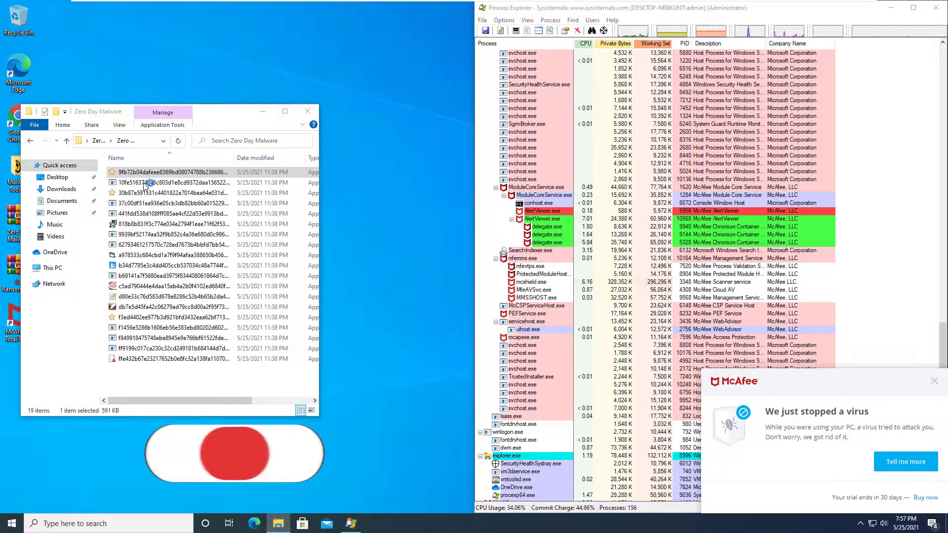
click(935, 382)
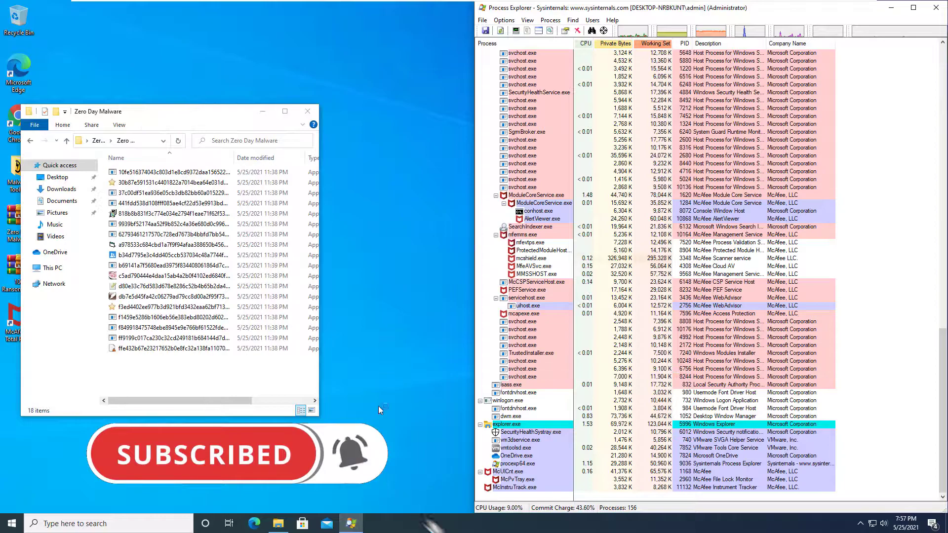
Run the sample starting with 10fe51637 as administrator and allow it to make changes.
click(178, 173)
right_click(190, 179)
click(222, 196)
click(395, 336)
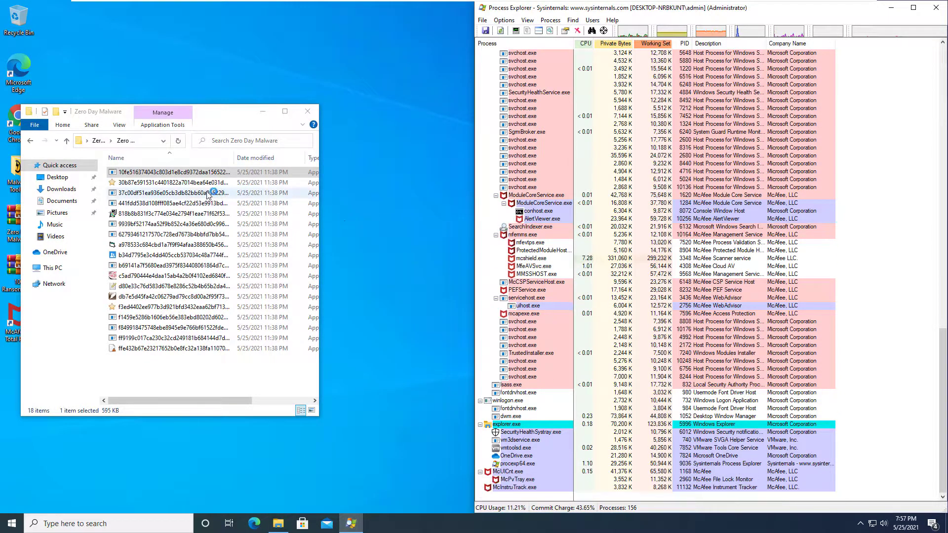
Run the sample starting with 30b87e591 as administrator, allow it to make changes, and dismiss the McAfee alert.
right_click(186, 174)
click(215, 194)
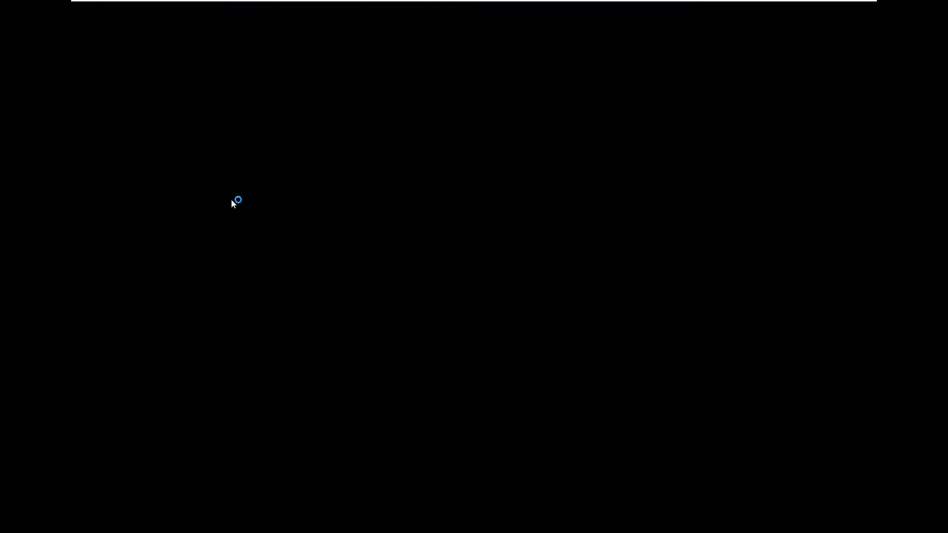
click(493, 335)
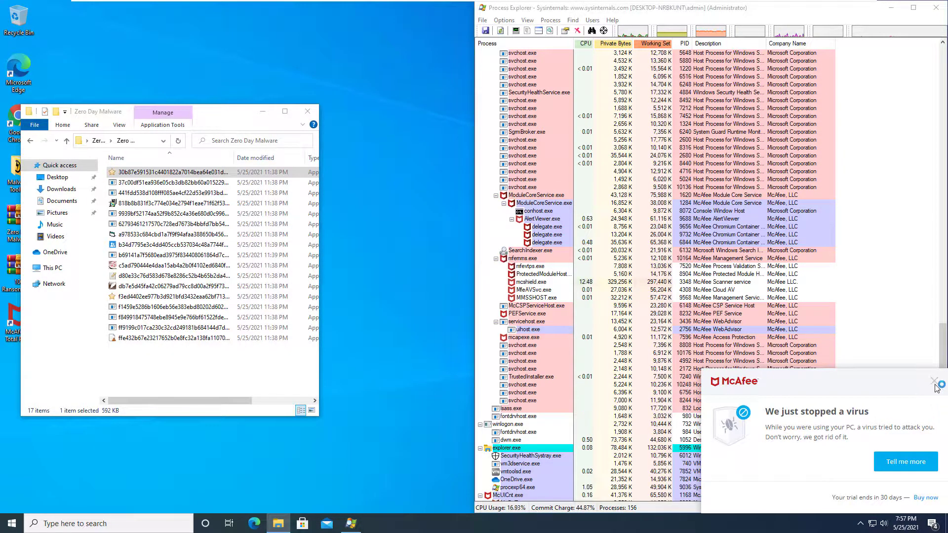
click(934, 381)
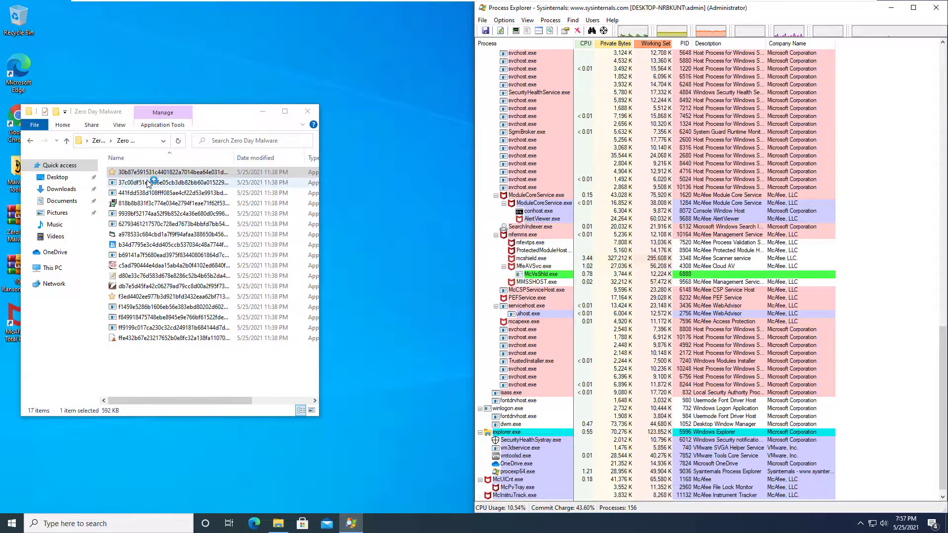
Run the sample starting with 37c00df51 as administrator, allow it to make changes, and dismiss the McAfee alert.
double_click(152, 175)
click(166, 192)
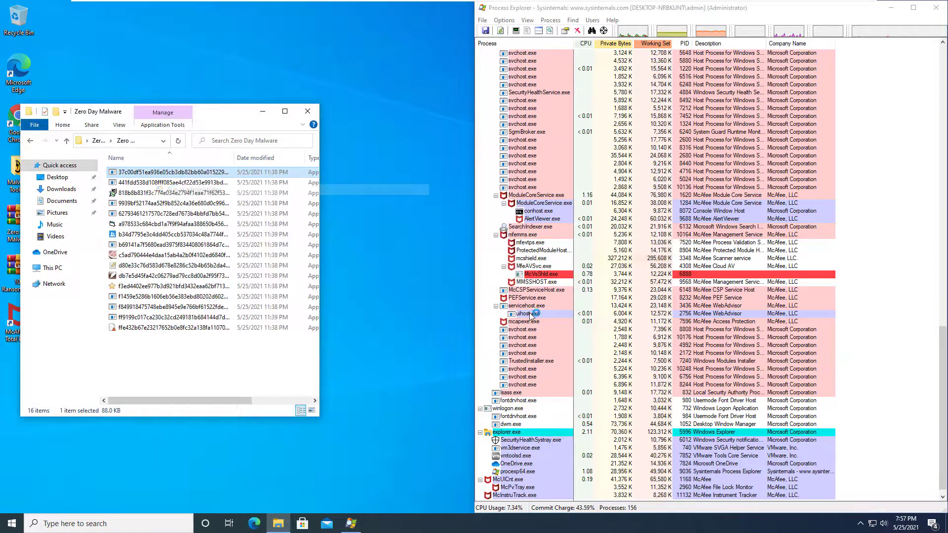
click(400, 338)
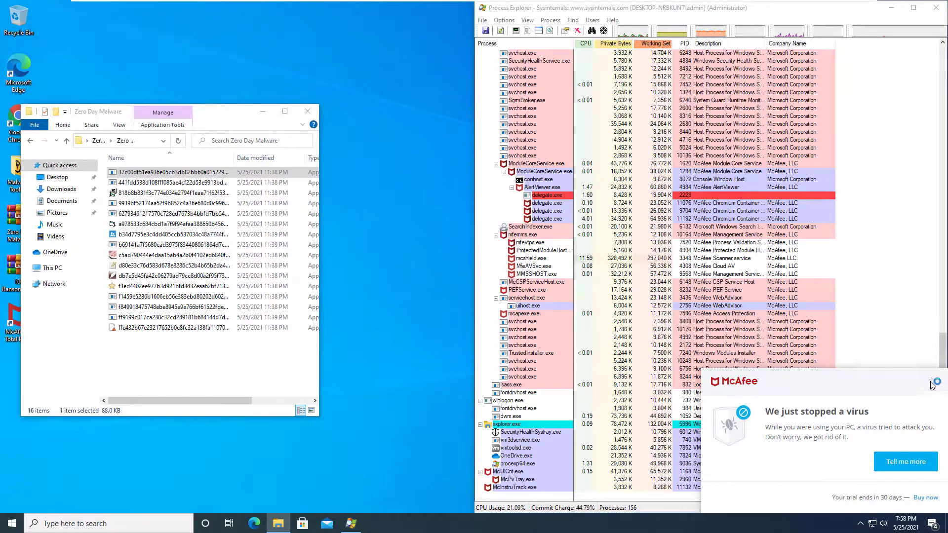
click(932, 383)
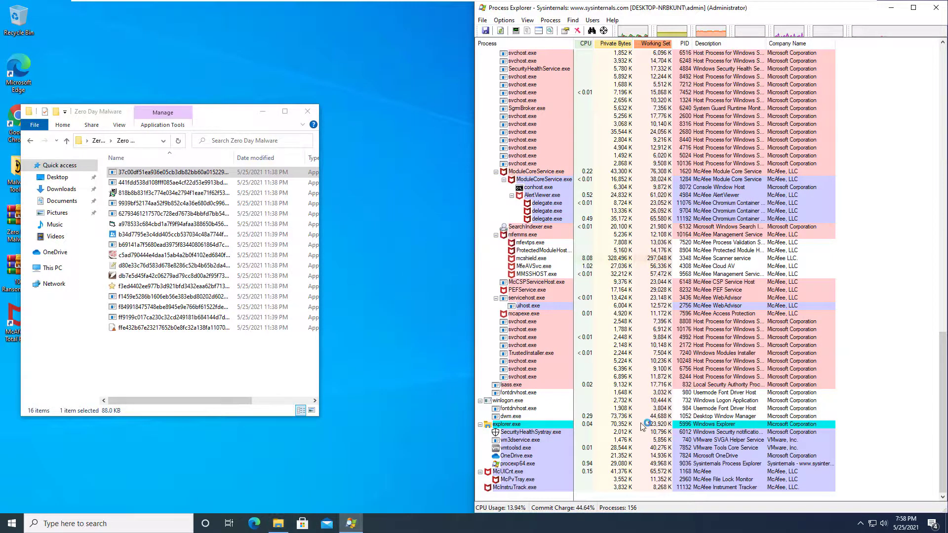
Run the sample starting with 441fdd538 as administrator, allow it to make changes, and dismiss the McAfee alert.
right_click(171, 174)
click(213, 194)
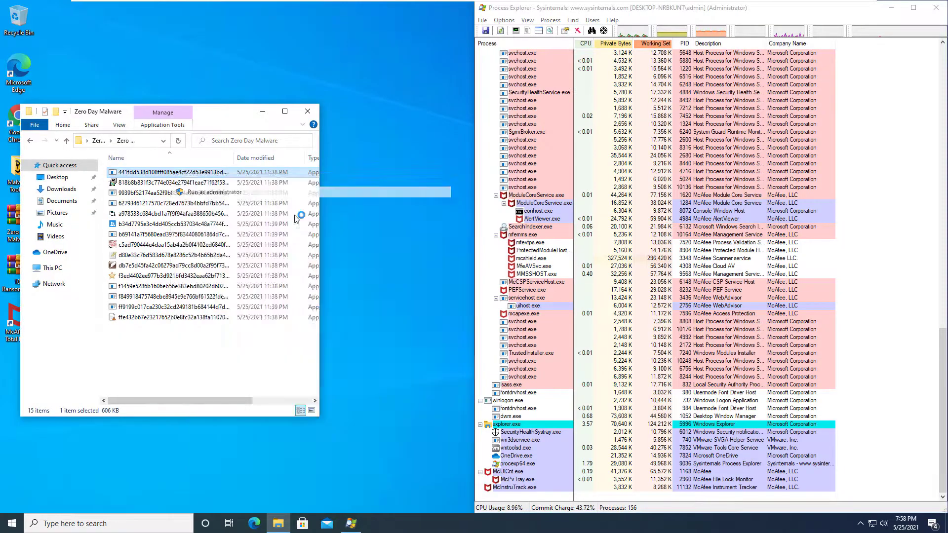
click(453, 332)
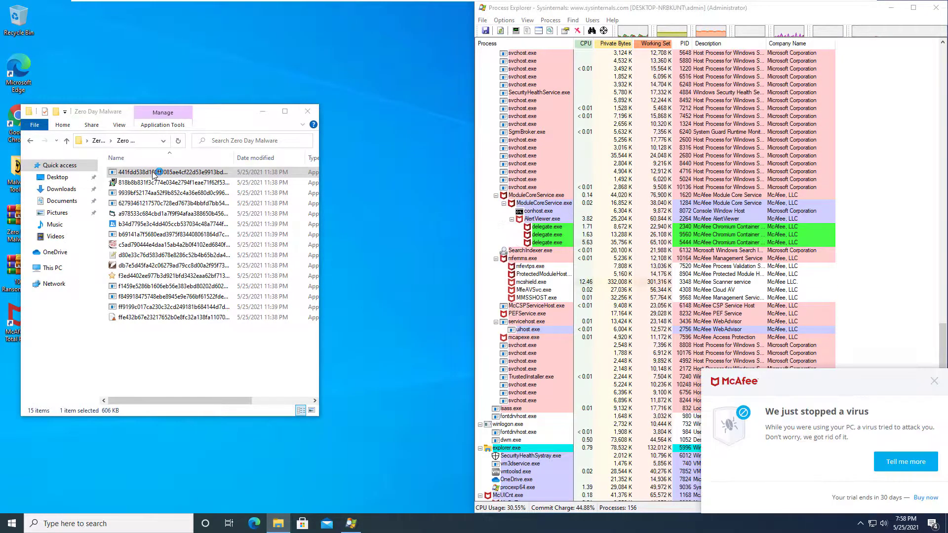
click(935, 381)
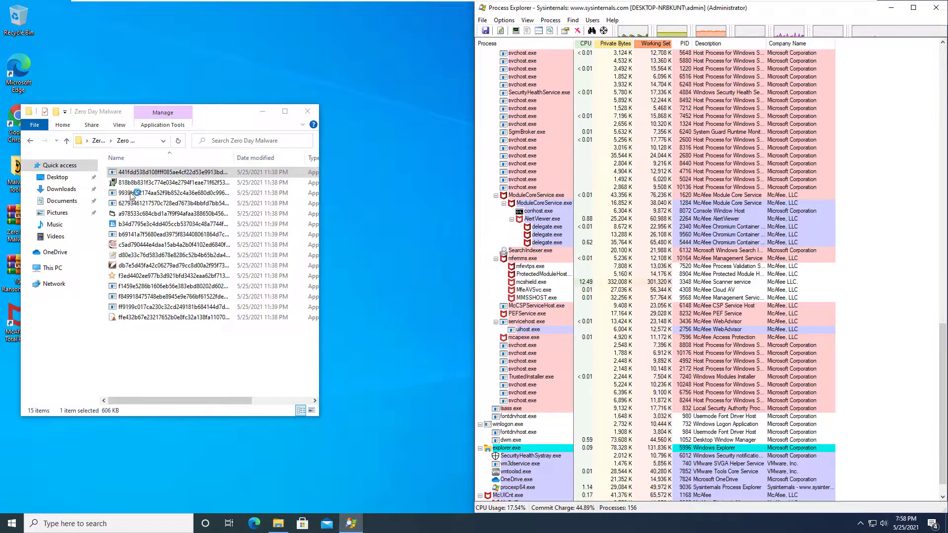
Run the sample starting with 818b8b831 as administrator and allow it to make changes.
click(143, 172)
right_click(143, 171)
click(168, 191)
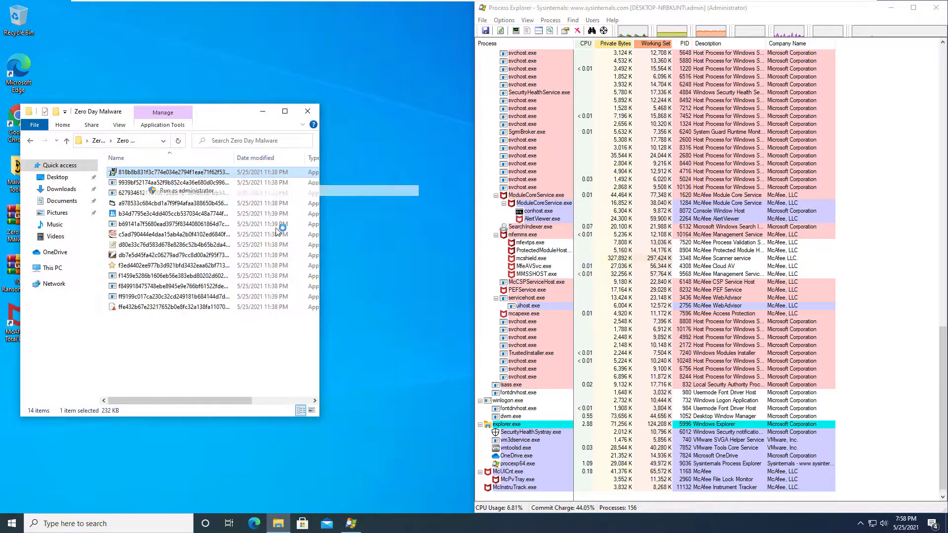
click(423, 338)
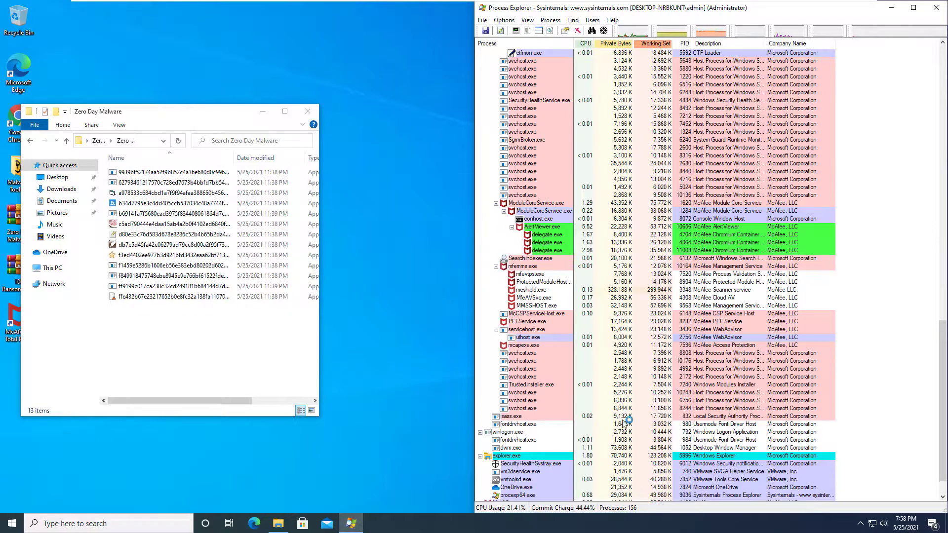
Run the sample starting with 9939bf521 as administrator, allow it to make changes, and close the Windows message about the file.
scroll(636, 406, down, 2)
right_click(142, 172)
click(168, 189)
click(435, 333)
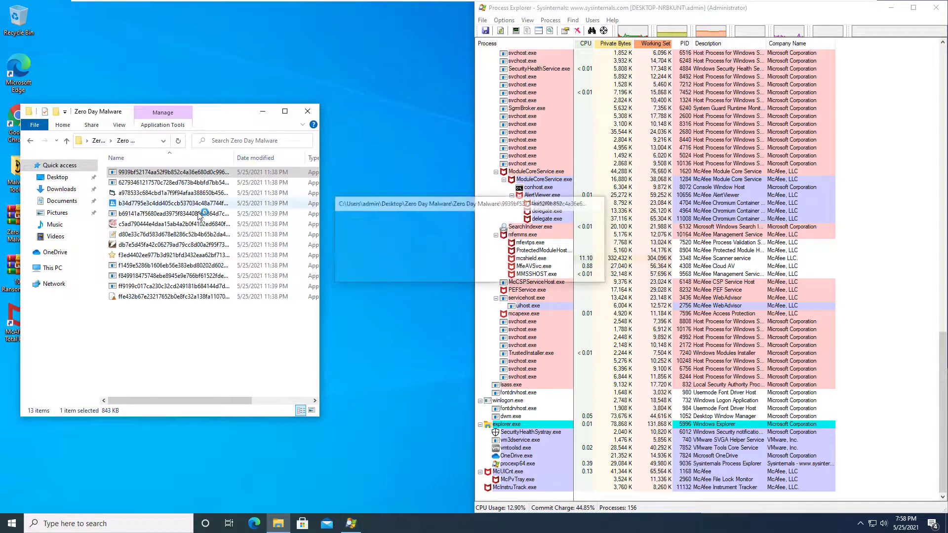
key(Return)
Run the sample starting with 627934612 as administrator.
click(166, 177)
right_click(167, 174)
click(235, 208)
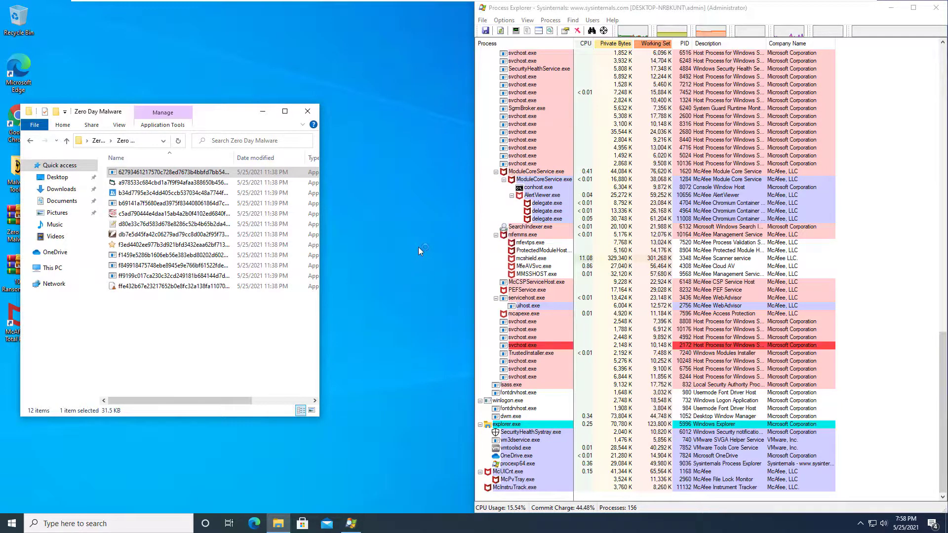
Run the sample starting with a978533c6 as administrator, allow it to make changes, and dismiss the McAfee alert.
click(170, 172)
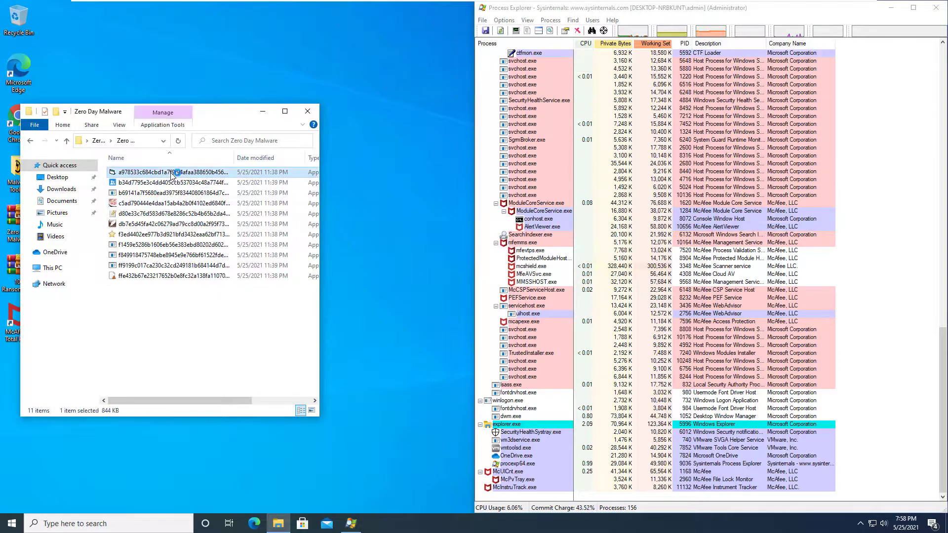
right_click(170, 172)
click(213, 194)
click(507, 340)
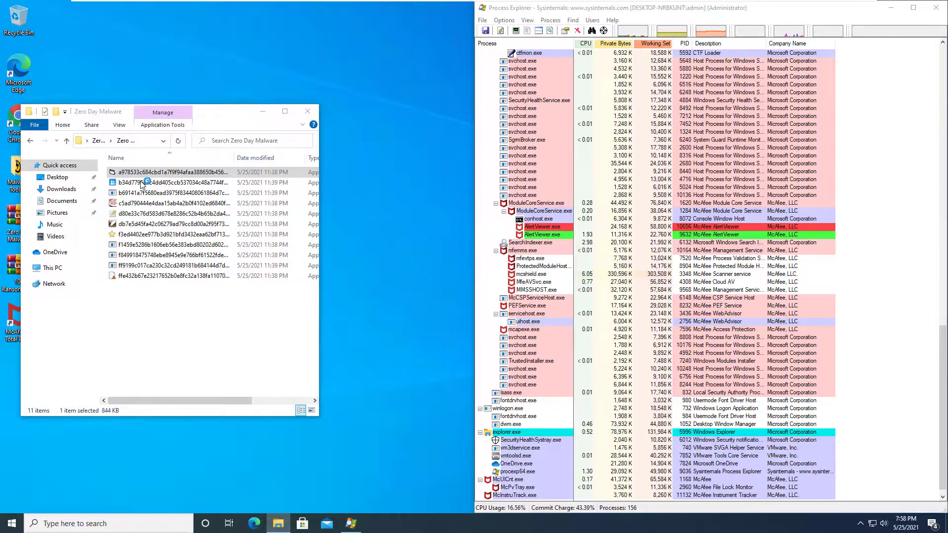
click(939, 384)
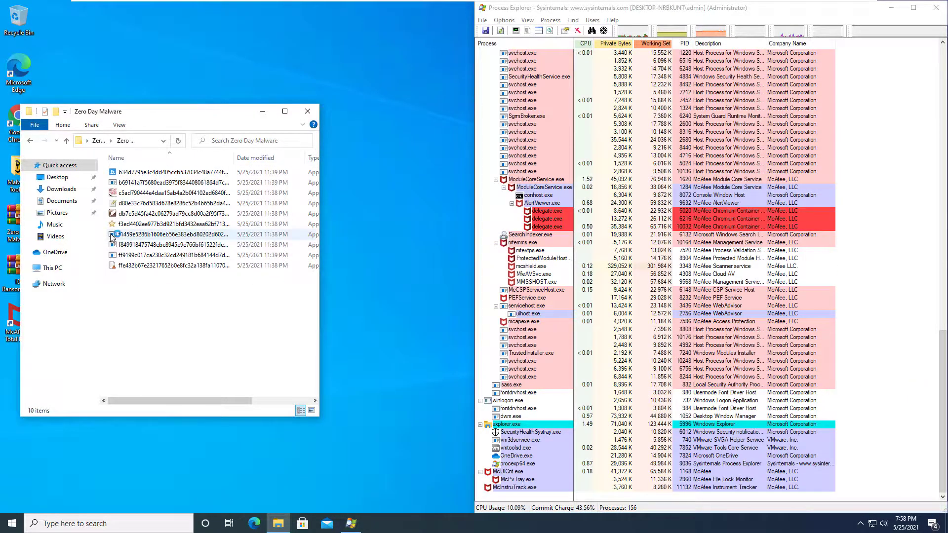
Run the sample starting with b34d7795e as administrator, allow it to make changes, and dismiss the McAfee alert.
right_click(133, 170)
click(158, 191)
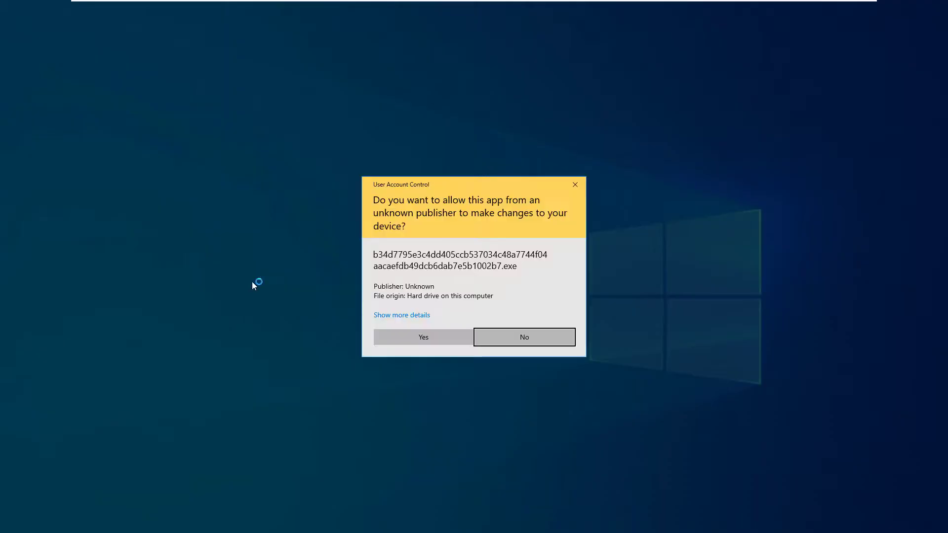
click(429, 340)
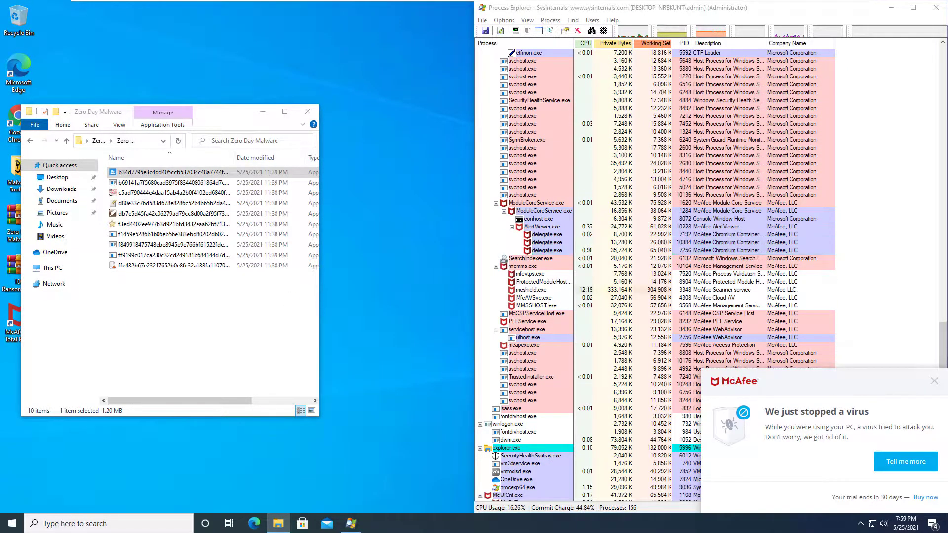
click(934, 383)
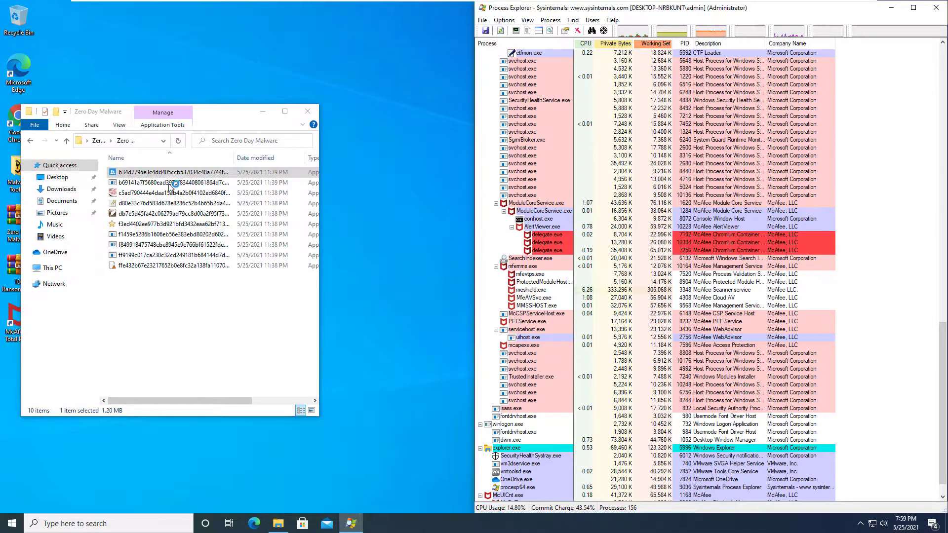
Run the sample starting with b69141a7f as administrator, allow it to make changes, and dismiss the McAfee alert.
click(148, 171)
right_click(138, 173)
click(163, 190)
click(467, 339)
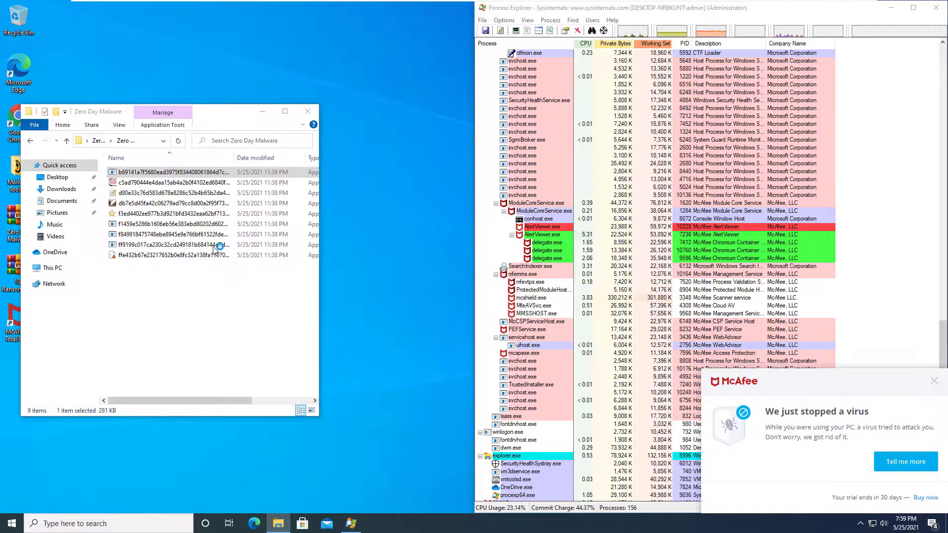
click(933, 384)
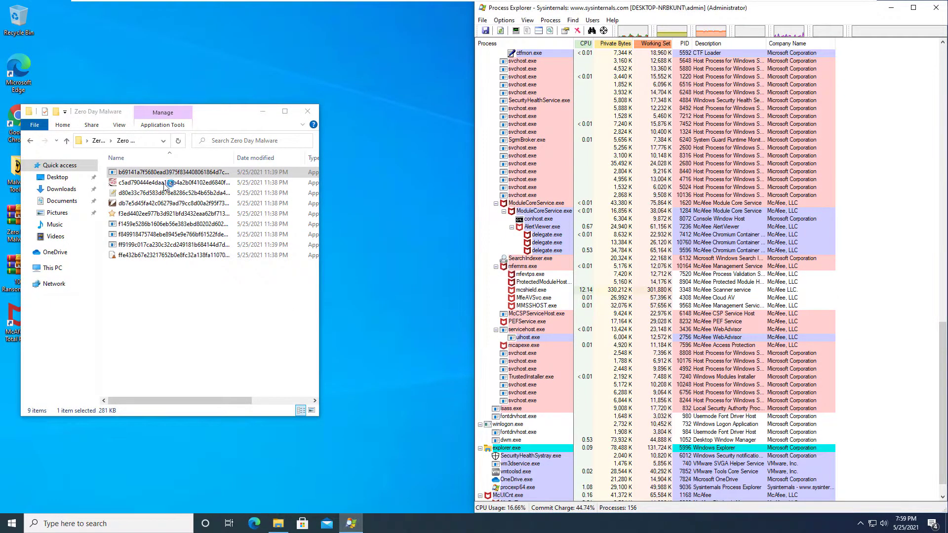
Run the sample starting with c5ad79044 as administrator and allow it to make changes.
click(146, 172)
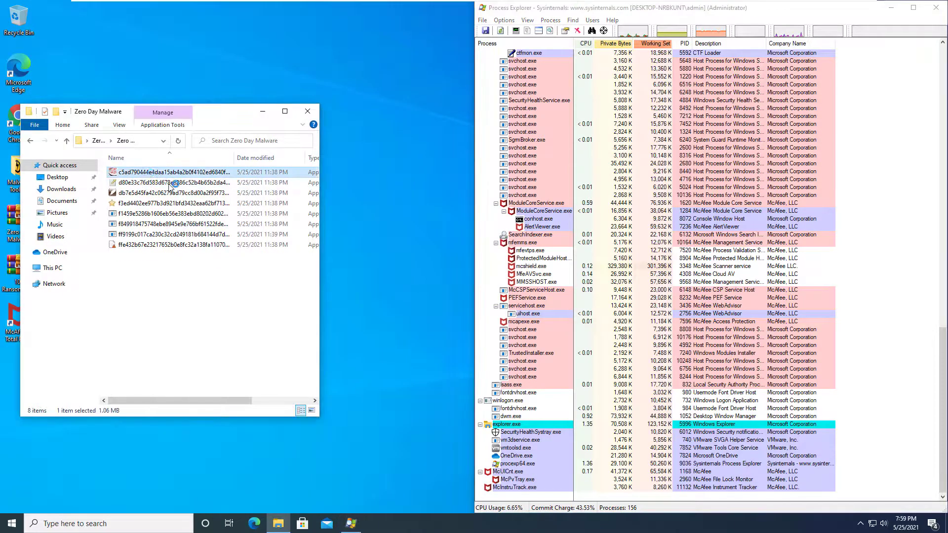
right_click(146, 172)
click(218, 197)
click(438, 331)
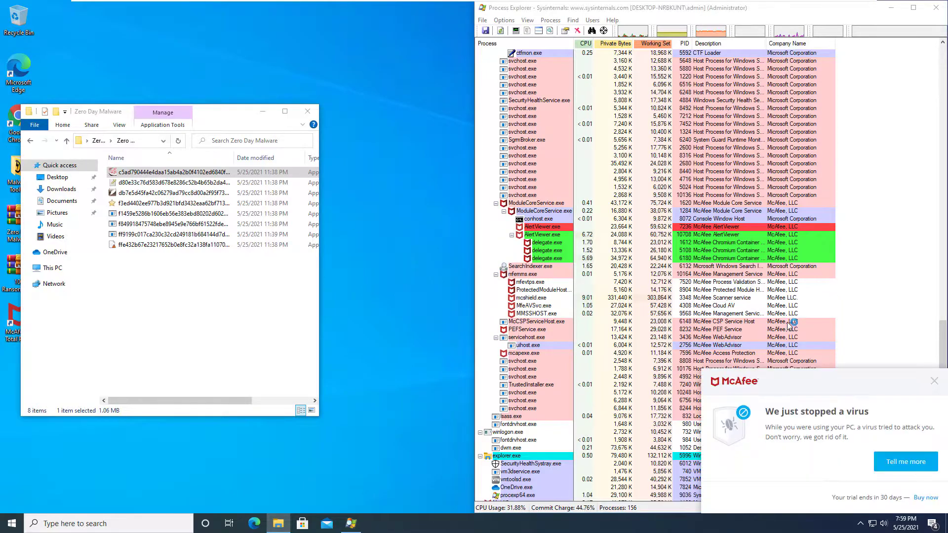
scroll(594, 364, down, 1)
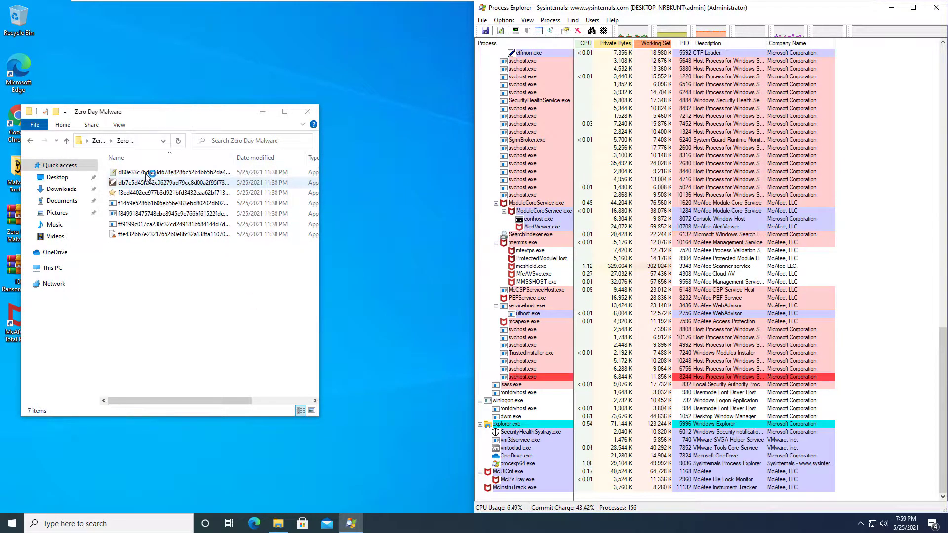
Run the sample starting with d80e33c76 as administrator, allow it to make changes, and dismiss the McAfee alert.
right_click(148, 172)
click(158, 193)
click(455, 333)
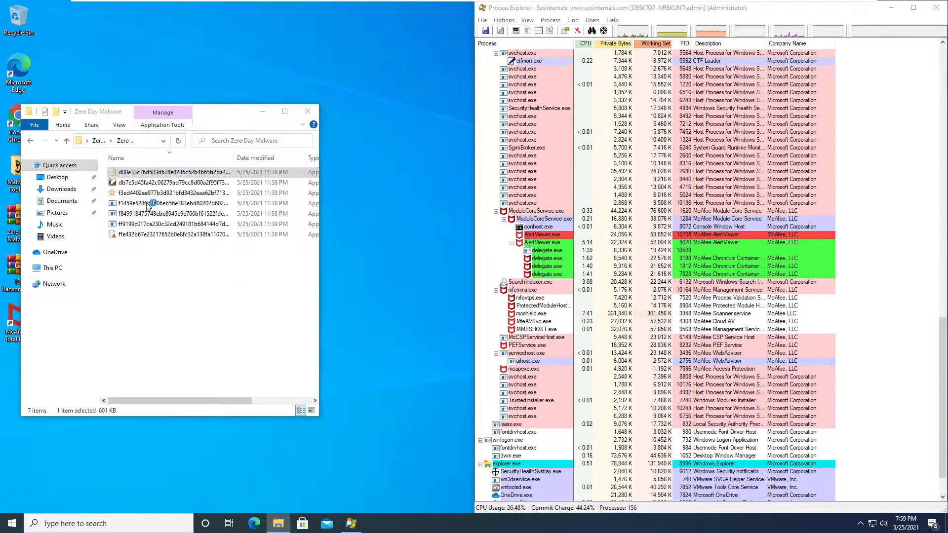
scroll(793, 344, down, 2)
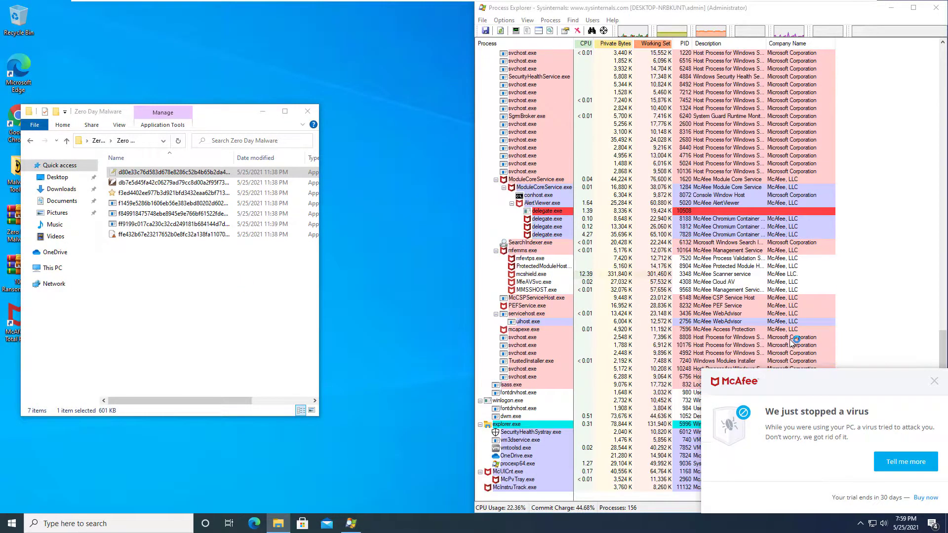
click(935, 381)
Run the sample starting with db7e5d45f as administrator and allow it to make changes.
click(167, 173)
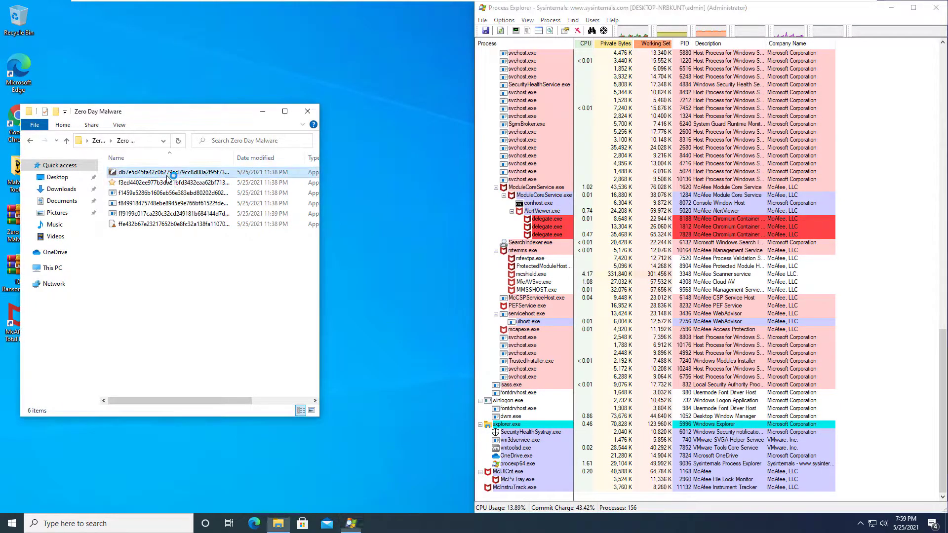
right_click(167, 173)
click(251, 192)
click(532, 337)
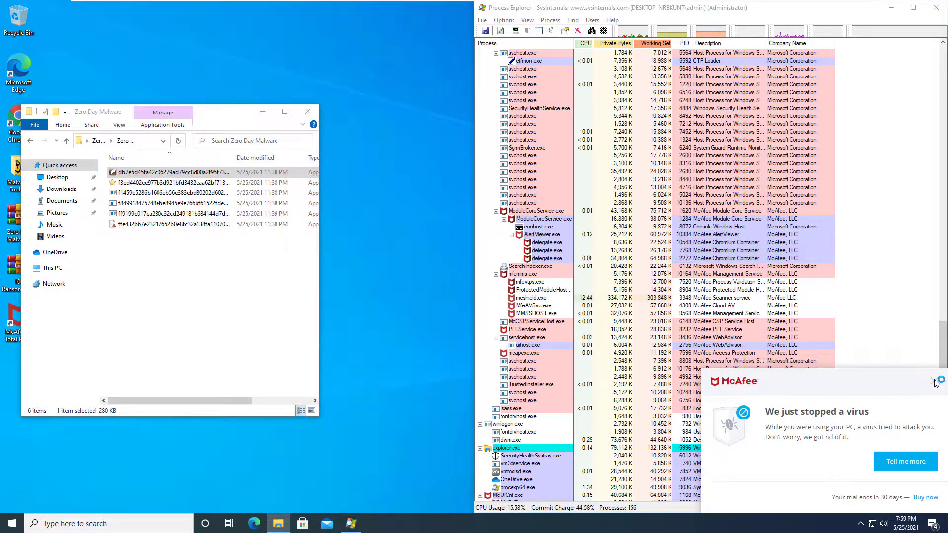
Run the sample starting with f3ed4402e as administrator, allow it to make changes, and dismiss the McAfee alert.
right_click(144, 172)
click(161, 192)
click(386, 340)
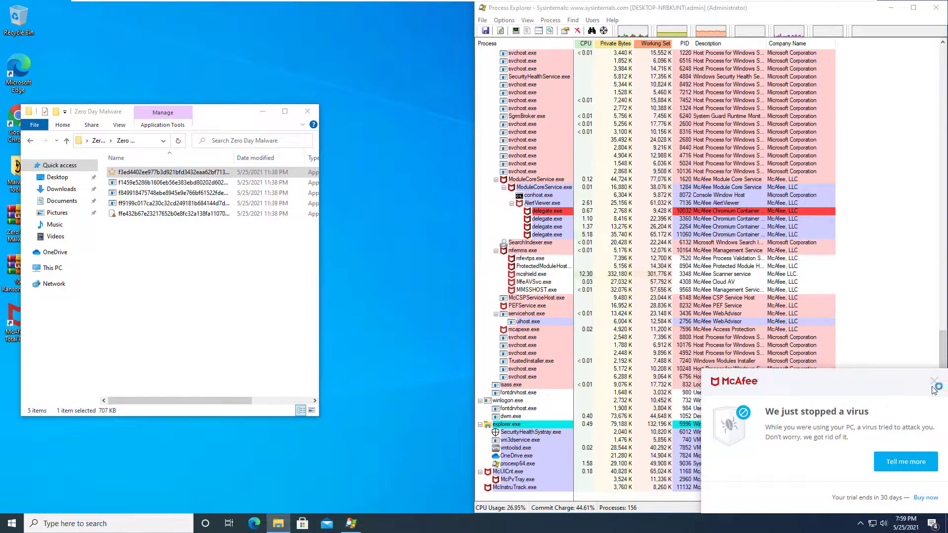
click(934, 382)
Run the sample starting with f1459e528 as administrator and dismiss the McAfee alert.
right_click(130, 174)
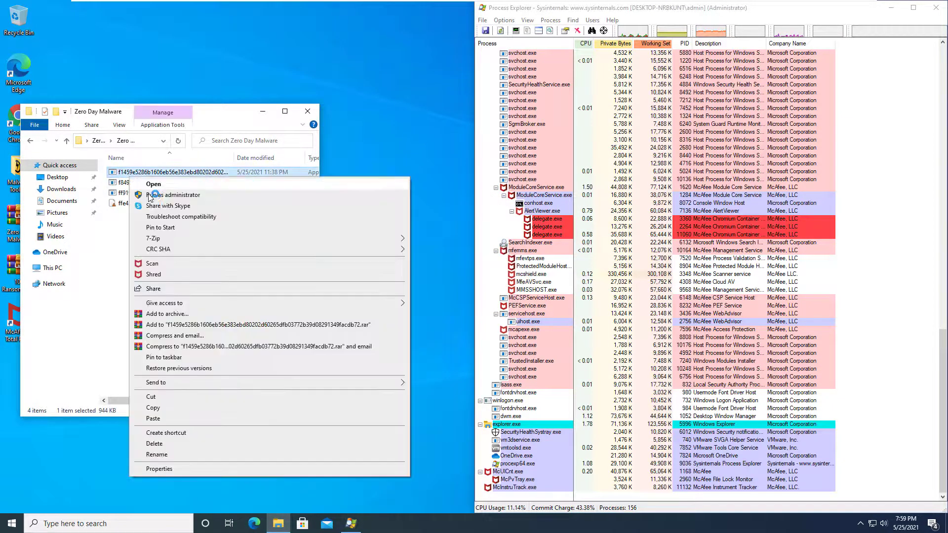
click(147, 186)
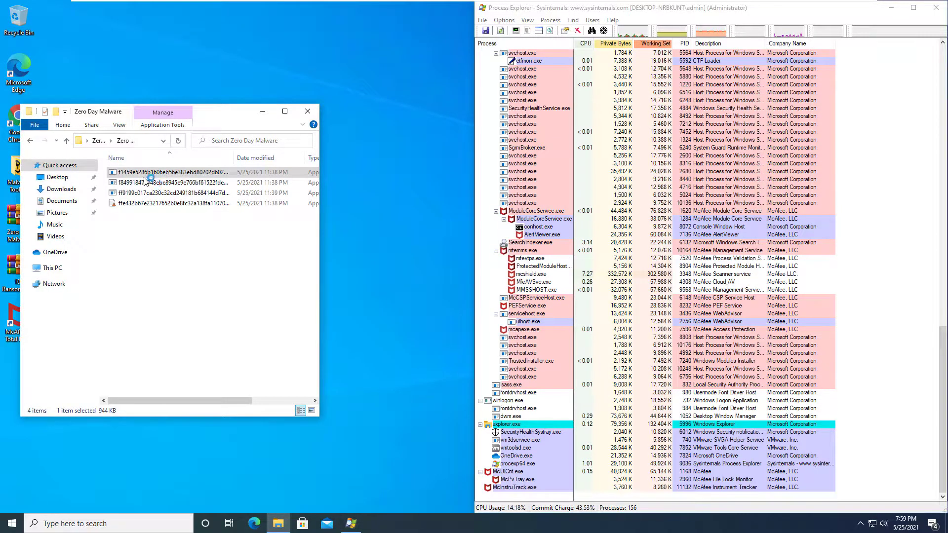
scroll(680, 280, down, 1)
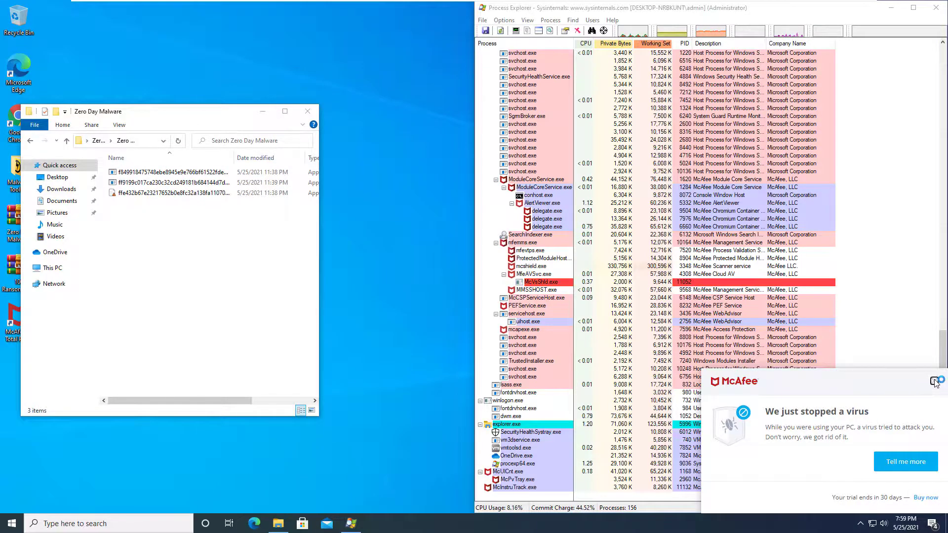
click(935, 382)
Run the sample starting with f84991847 as administrator and allow it to make changes.
click(168, 171)
right_click(136, 170)
click(178, 189)
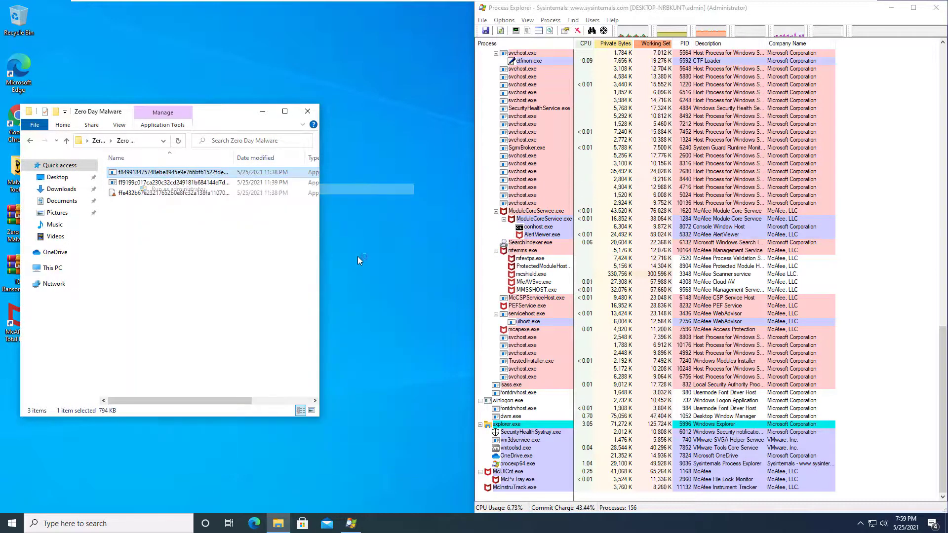
click(432, 335)
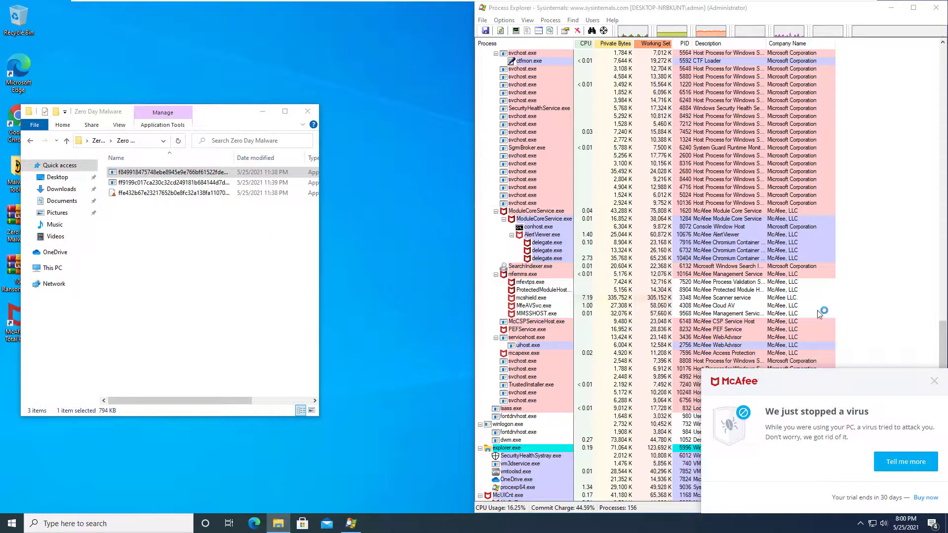
Run the sample starting with ff9199c01 as administrator, allow it to make changes, and dismiss the McAfee alert.
right_click(168, 173)
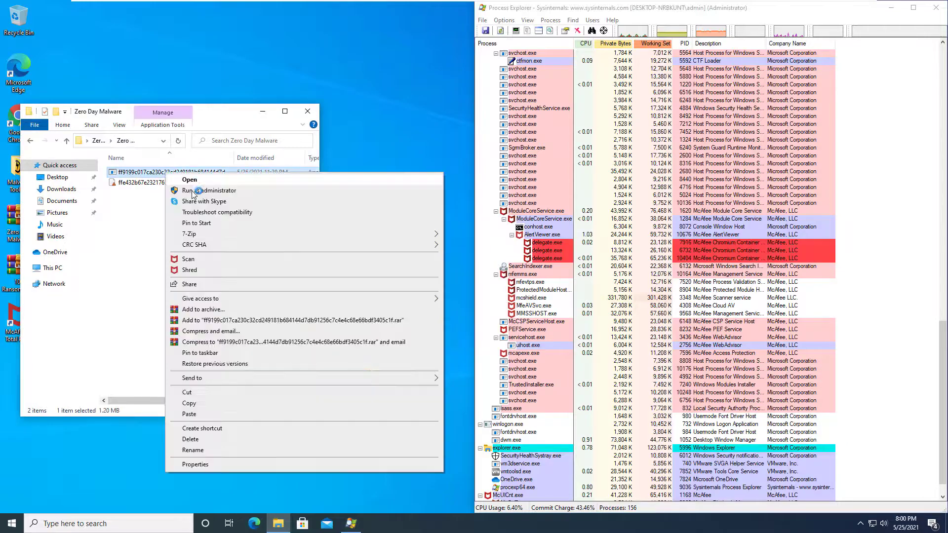
click(195, 188)
click(418, 335)
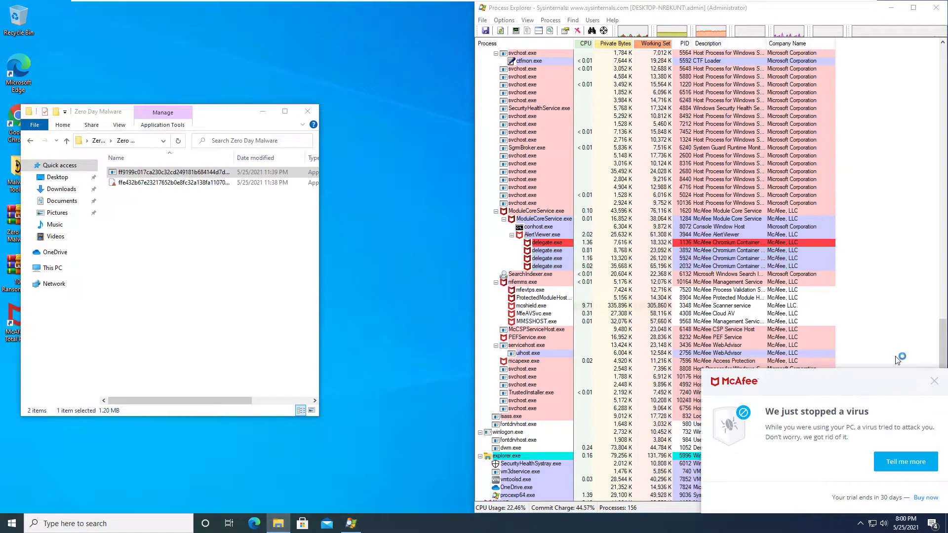
click(934, 381)
Run the last remaining sample, starting with ffe432b67, as administrator and allow it to make changes.
right_click(170, 173)
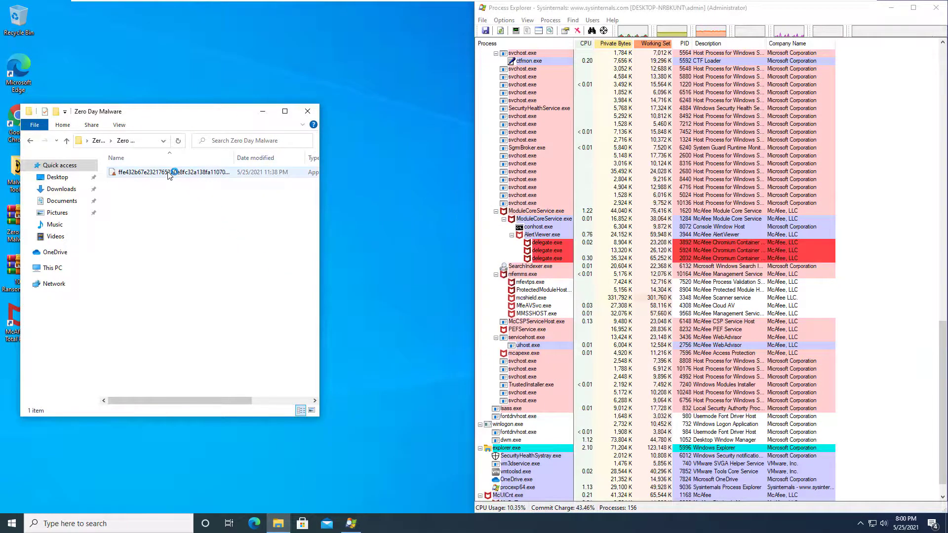
click(188, 191)
click(412, 337)
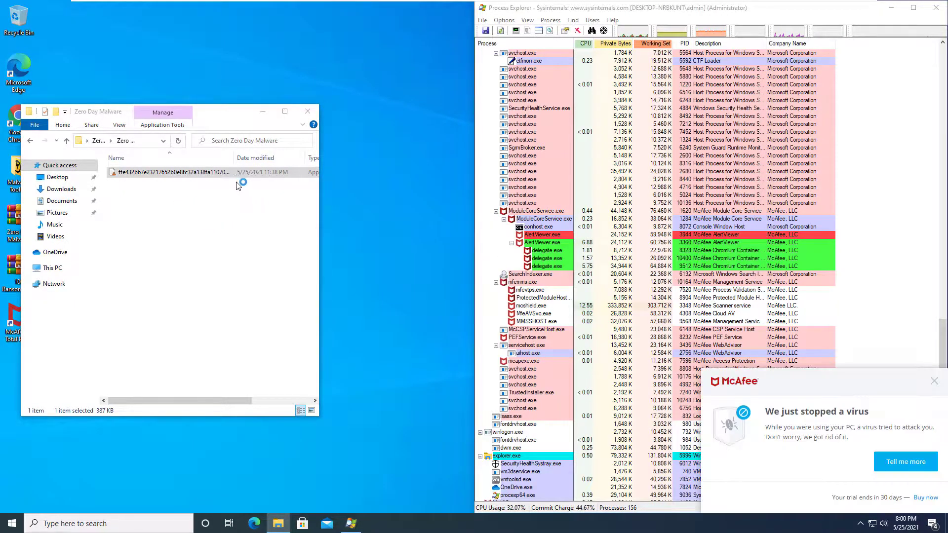
click(586, 273)
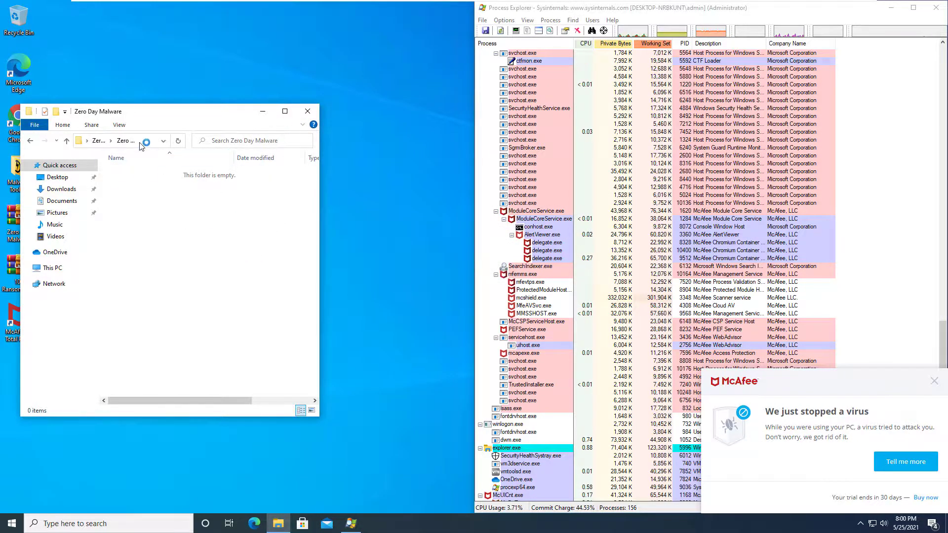
Close the Zero Day Malware folder window and dismiss the remaining McAfee alerts.
drag(134, 116, 143, 115)
click(318, 110)
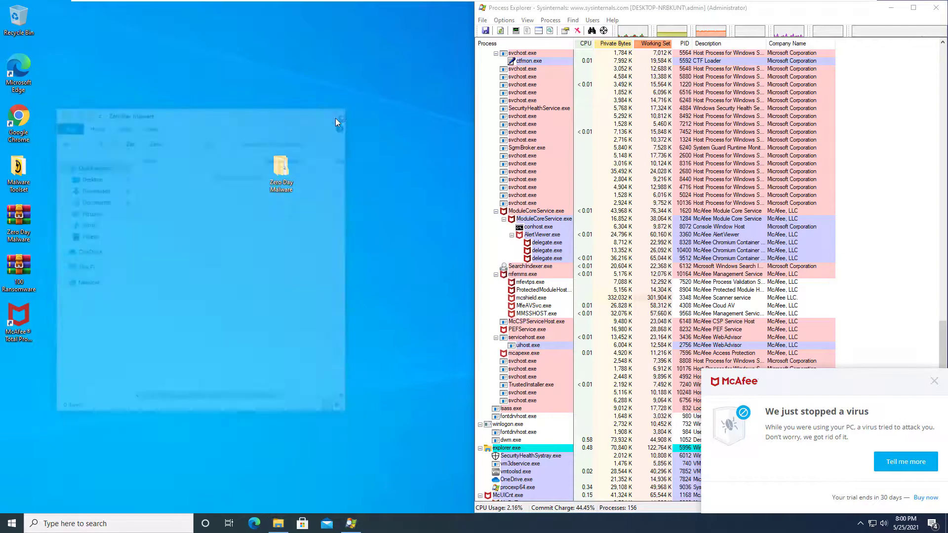
click(935, 382)
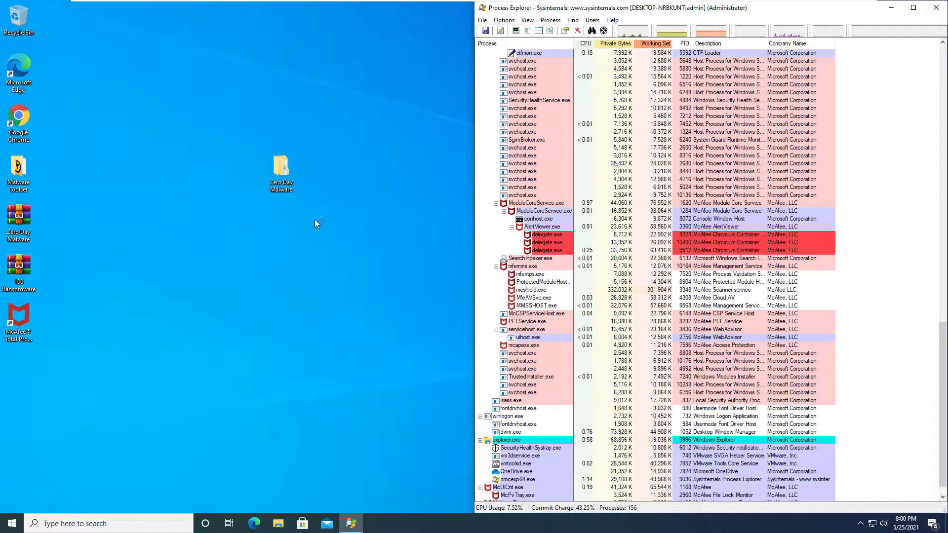
drag(312, 223, 254, 162)
click(416, 408)
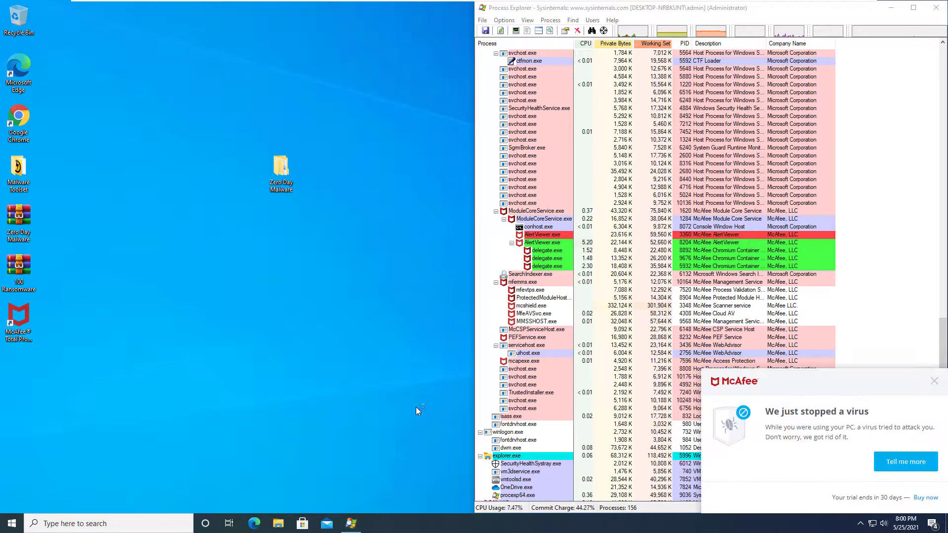
click(934, 382)
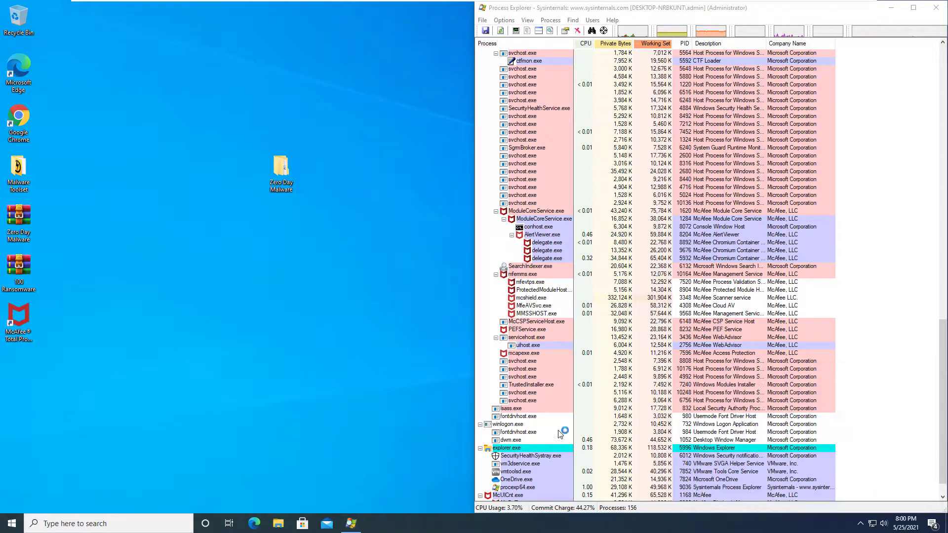
Extract the 100 Ransomware archive into its own desktop folder using the archive password, and dismiss the McAfee alert.
right_click(29, 258)
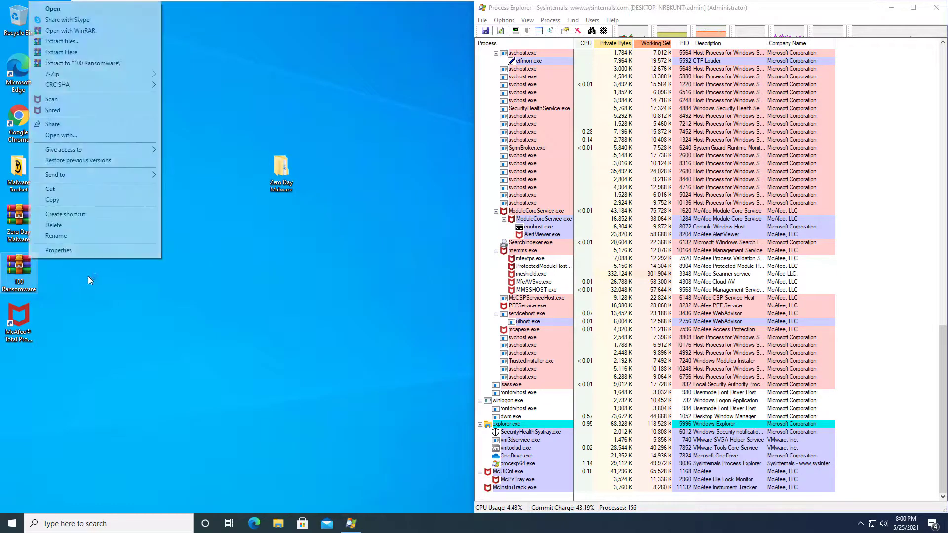
click(89, 63)
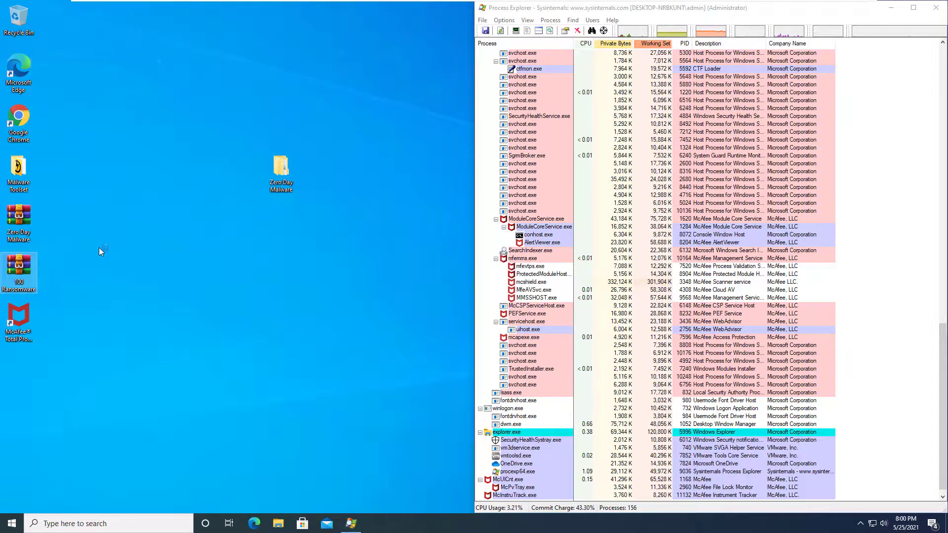
text(infecte)
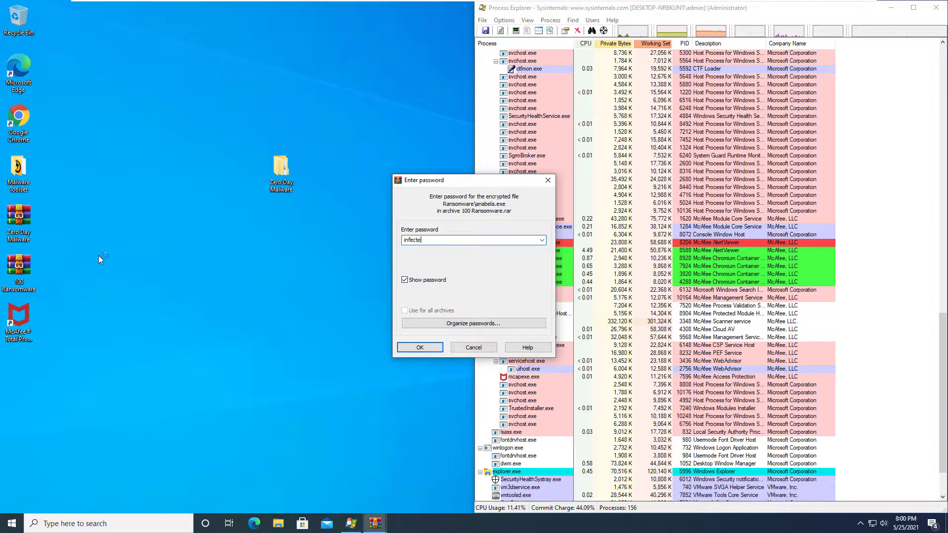
text(d)
click(418, 348)
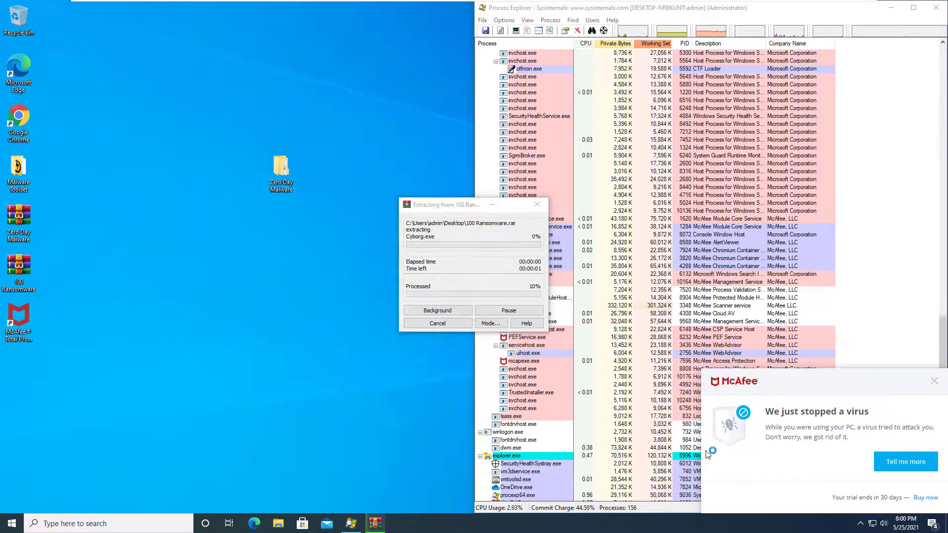
click(929, 380)
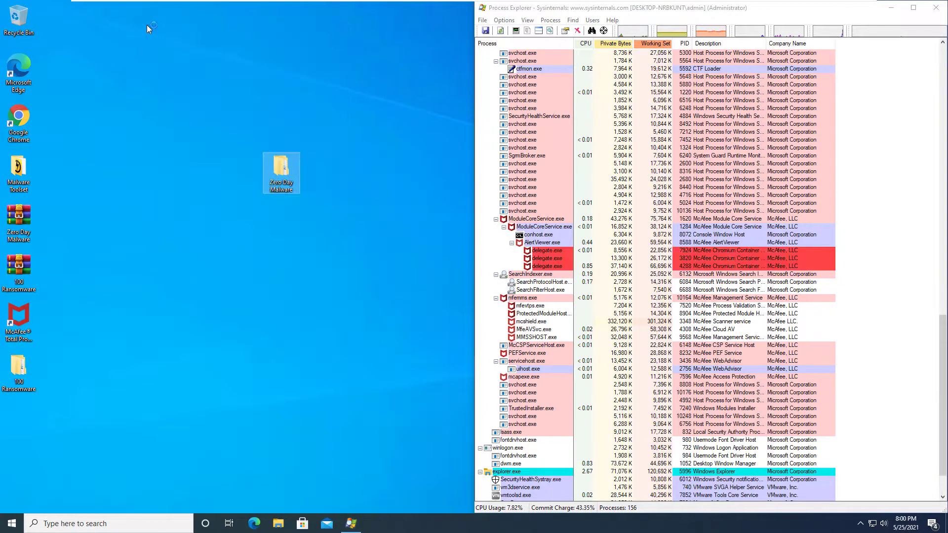
Permanently delete the Zero Day Malware folder and its archive from the desktop.
click(212, 184)
drag(29, 231, 122, 221)
drag(150, 284, 54, 129)
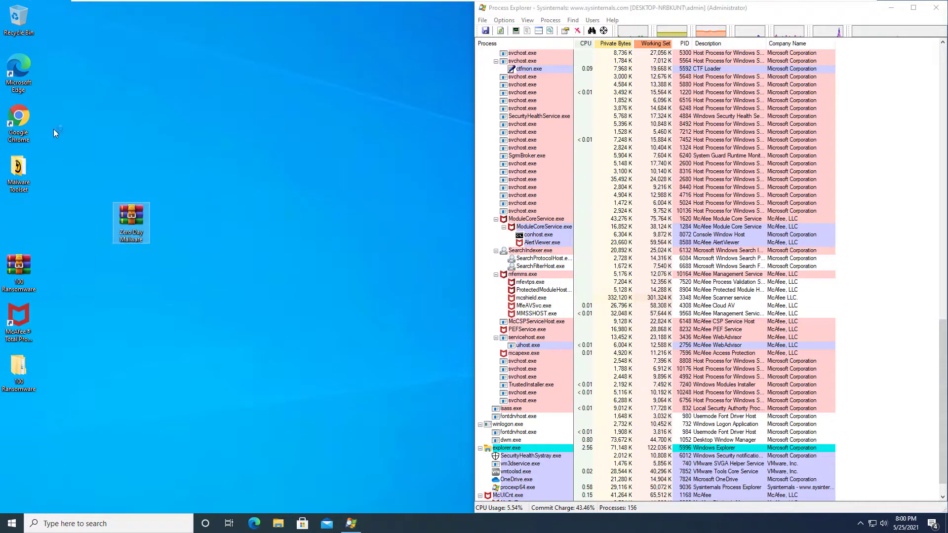
key(shift+Delete)
key(Return)
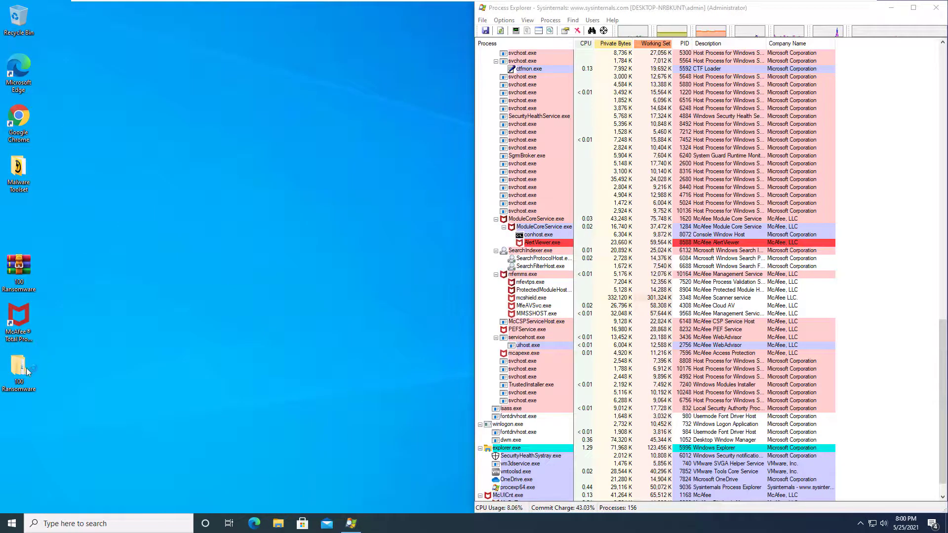
Move the 100 Ransomware folder to a free desktop area, open its Ransomware subfolder, and look through the samples.
drag(30, 368, 113, 220)
double_click(147, 222)
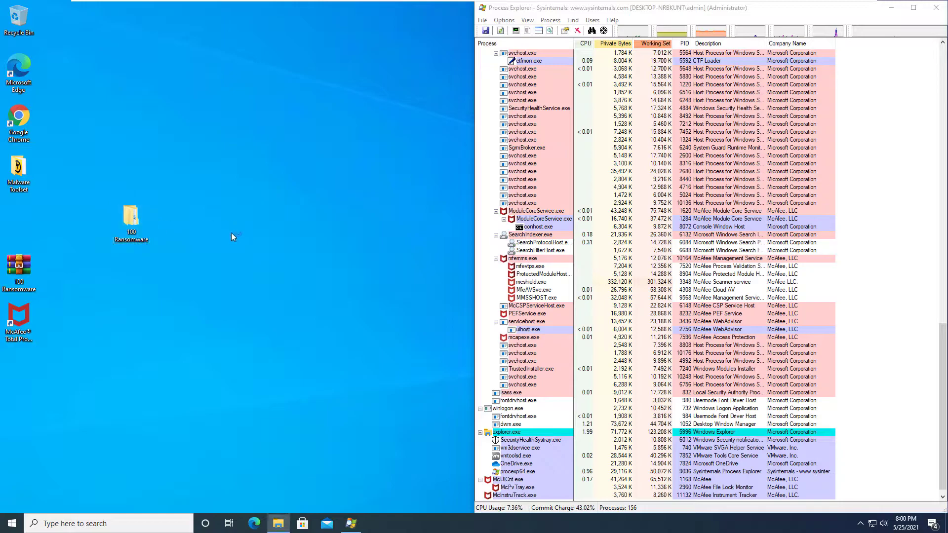
double_click(202, 173)
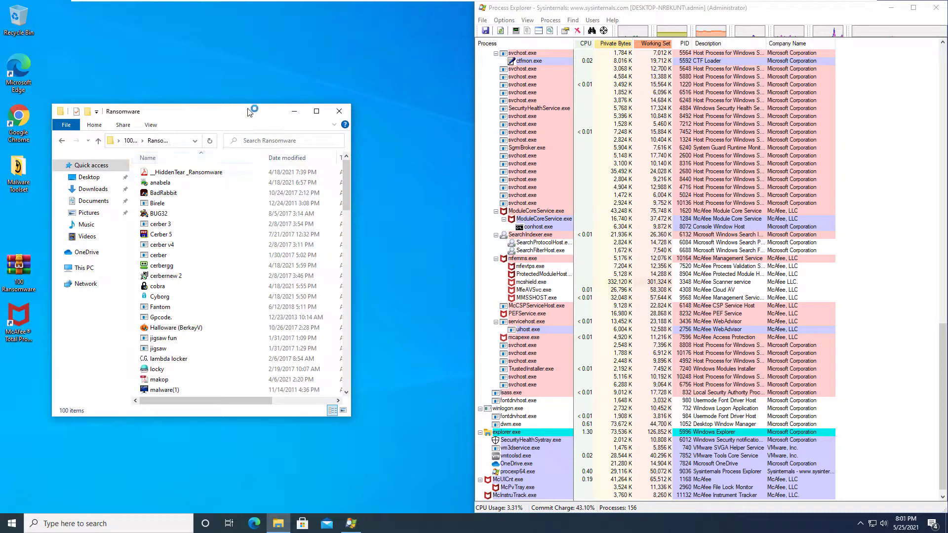
drag(248, 111, 239, 93)
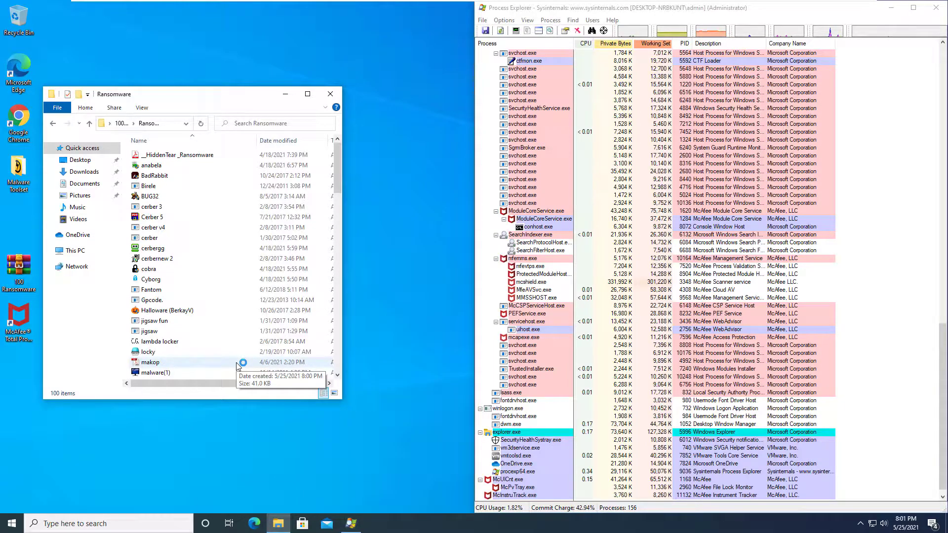
scroll(237, 366, down, 20)
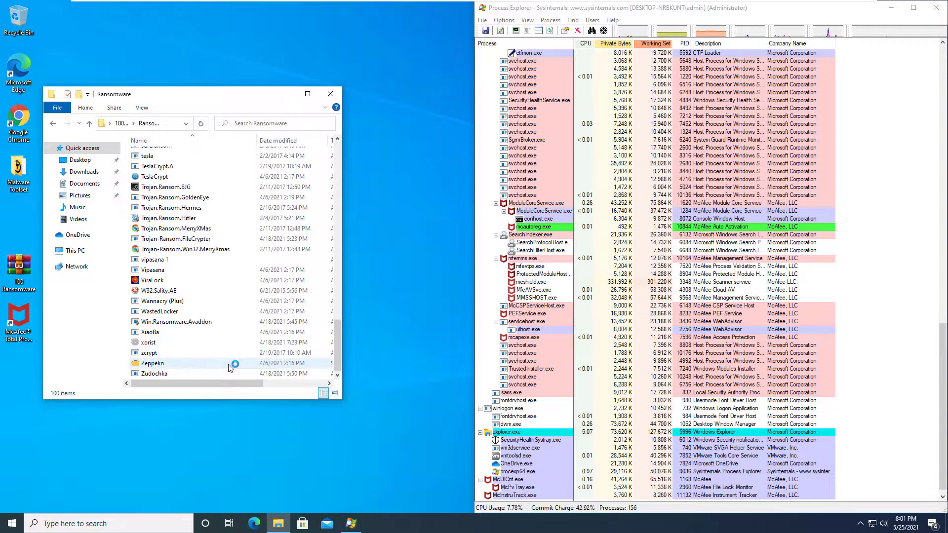
scroll(229, 368, up, 20)
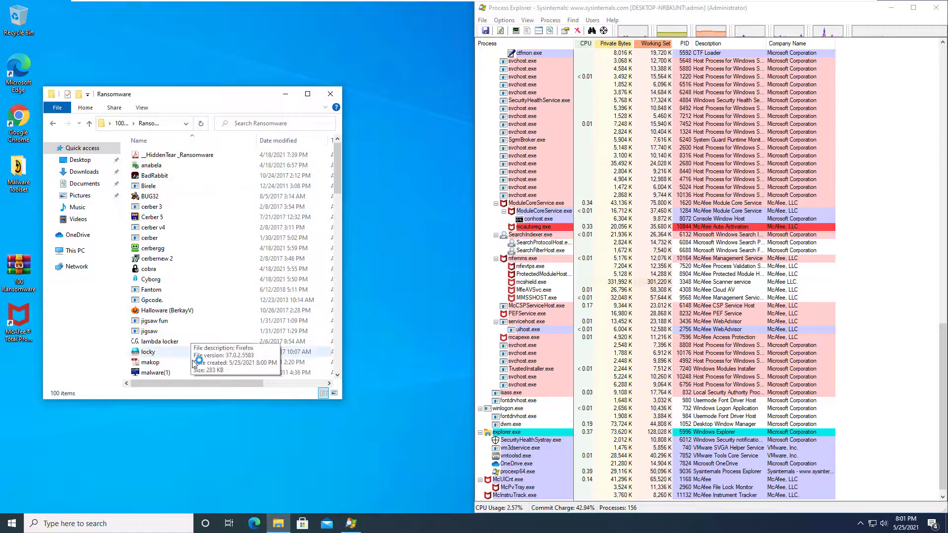
scroll(199, 372, down, 20)
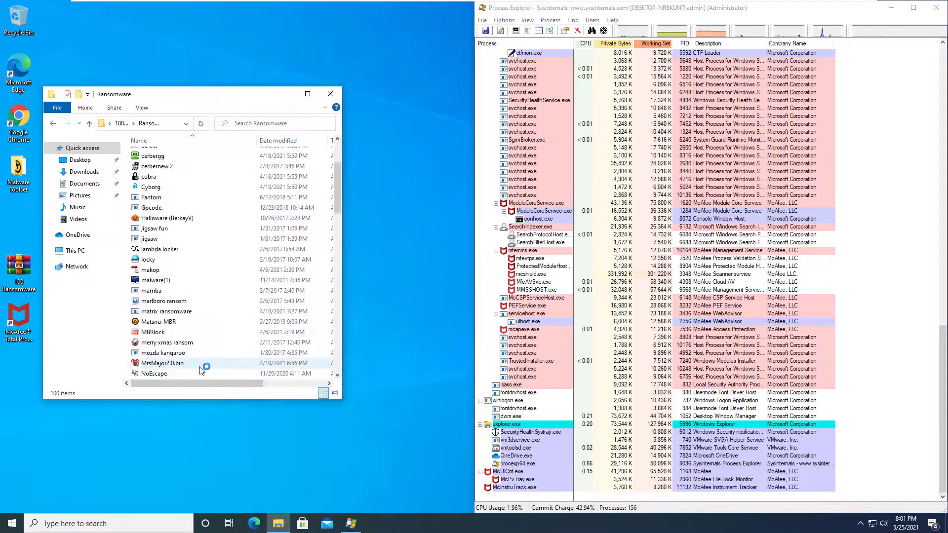
scroll(202, 370, up, 20)
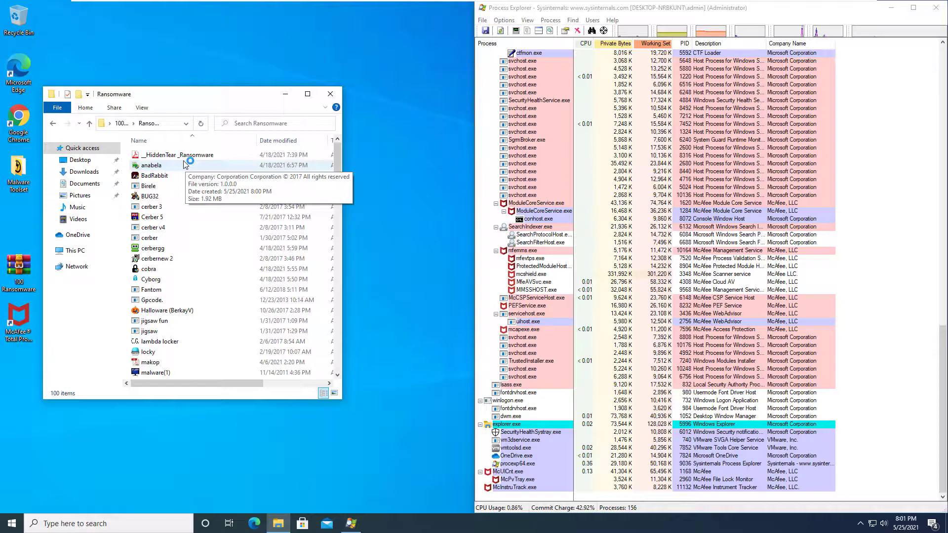
Run the ransomware samples one by one from __HiddenTear_Ransomware through Cyborg, allowing them to make changes.
double_click(163, 155)
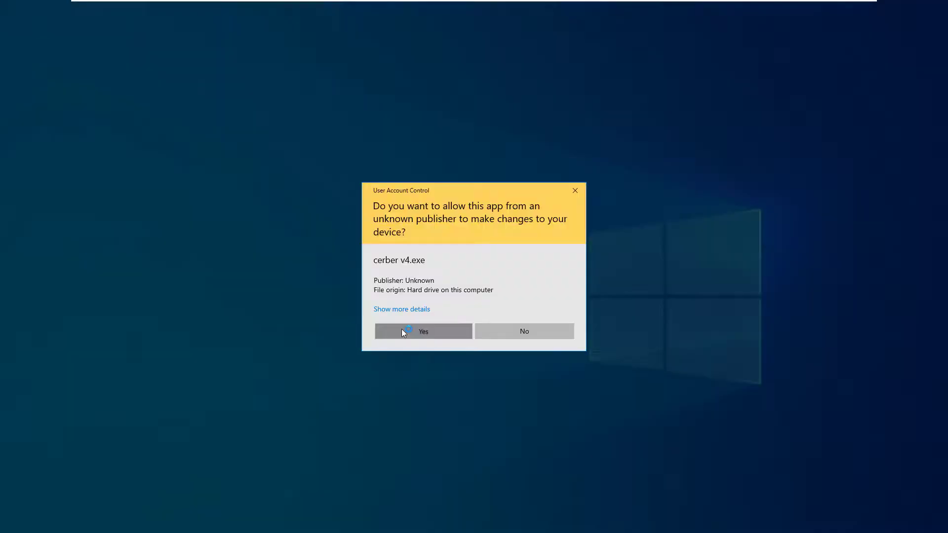
click(398, 331)
click(424, 335)
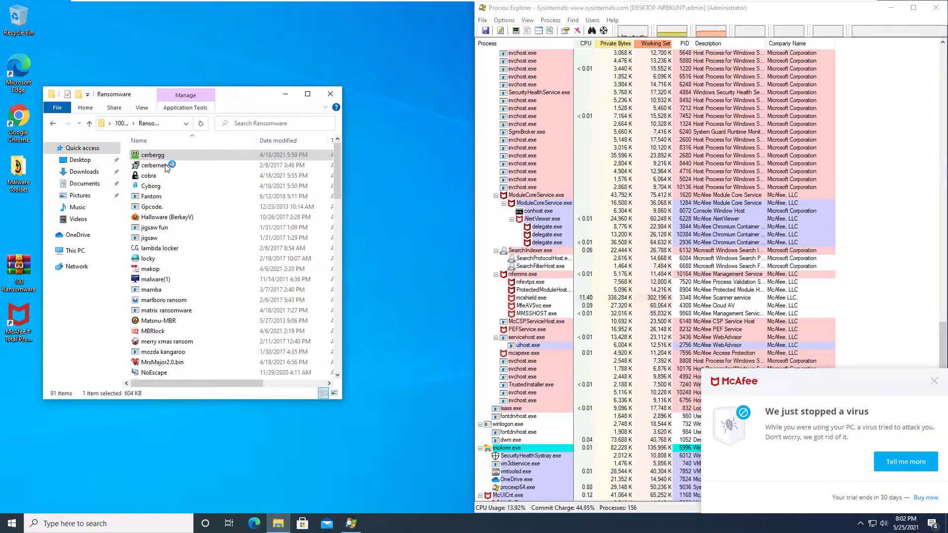
right_click(167, 163)
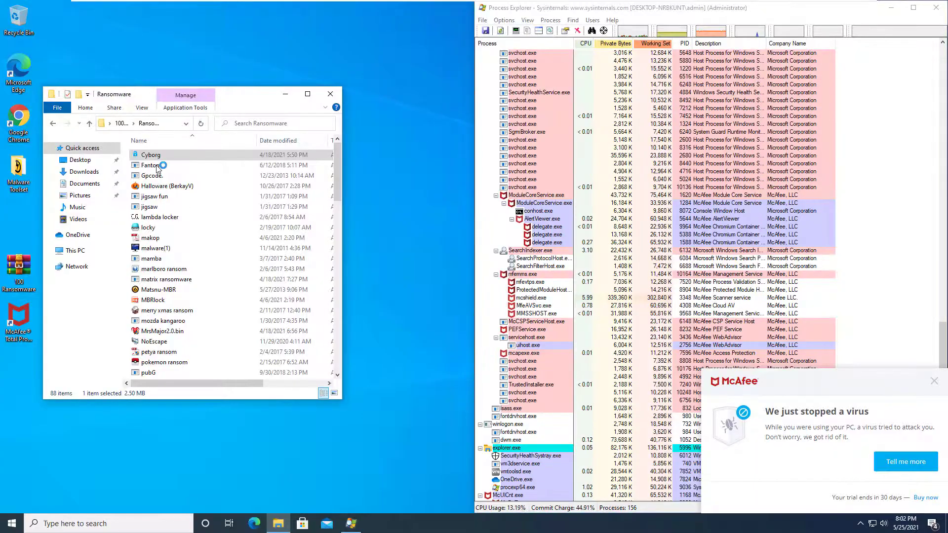
Run the next ransomware samples one by one, from Fantom through petya ransom.
right_click(168, 166)
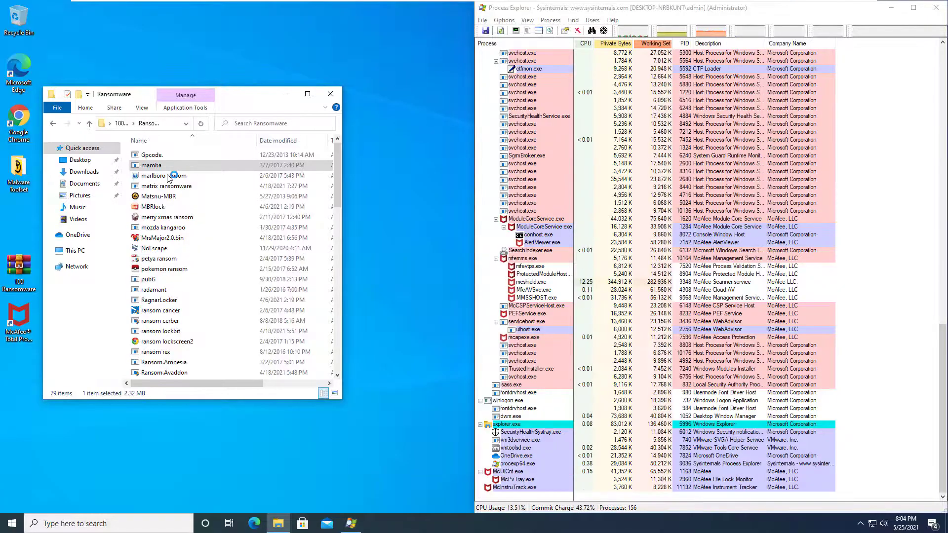
right_click(168, 178)
right_click(172, 177)
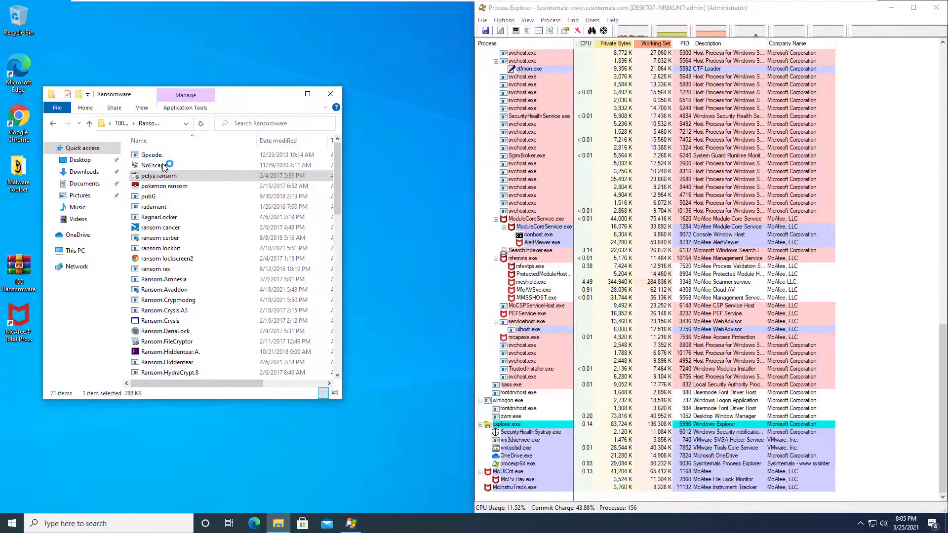
Continue running the ransomware samples one by one, from NoEscape down to W32.Sality.AE.
right_click(164, 167)
right_click(161, 177)
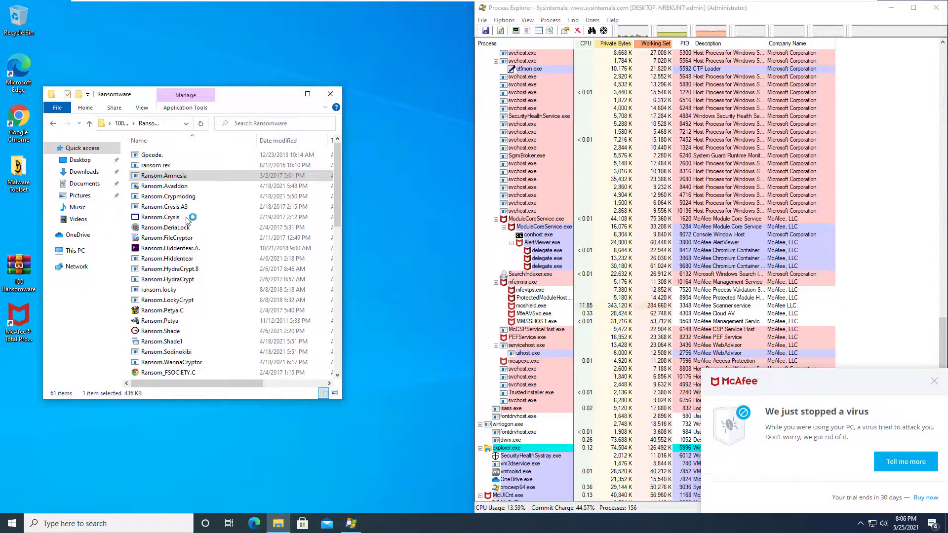
scroll(190, 259, down, 3)
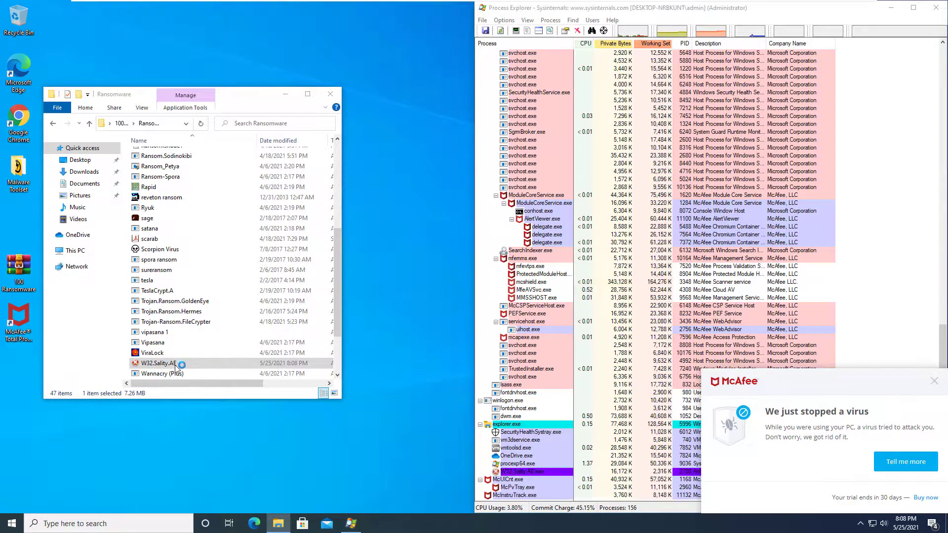
Run the next ransomware samples, including Vipasana, Scorpion Virus, scarab, reveton ransom and Wannacry (Plus).
right_click(163, 351)
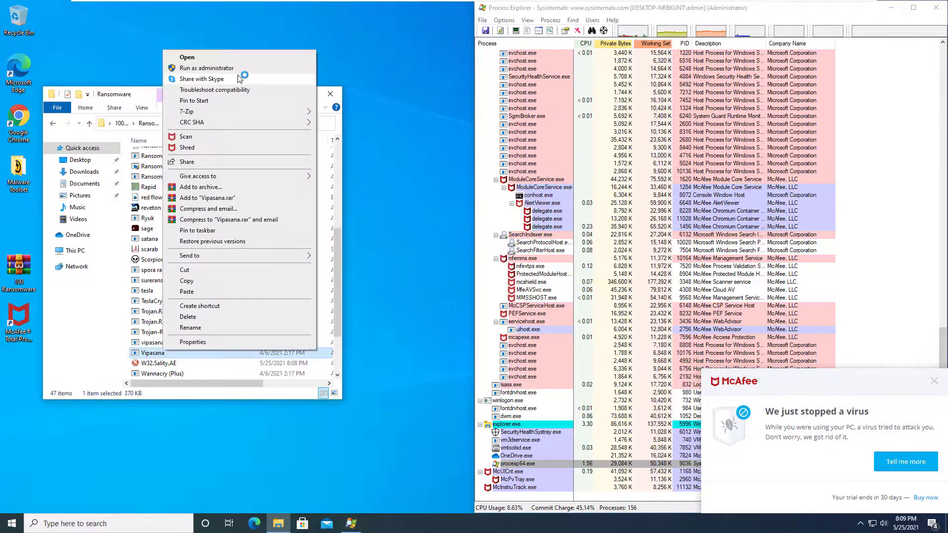
right_click(169, 259)
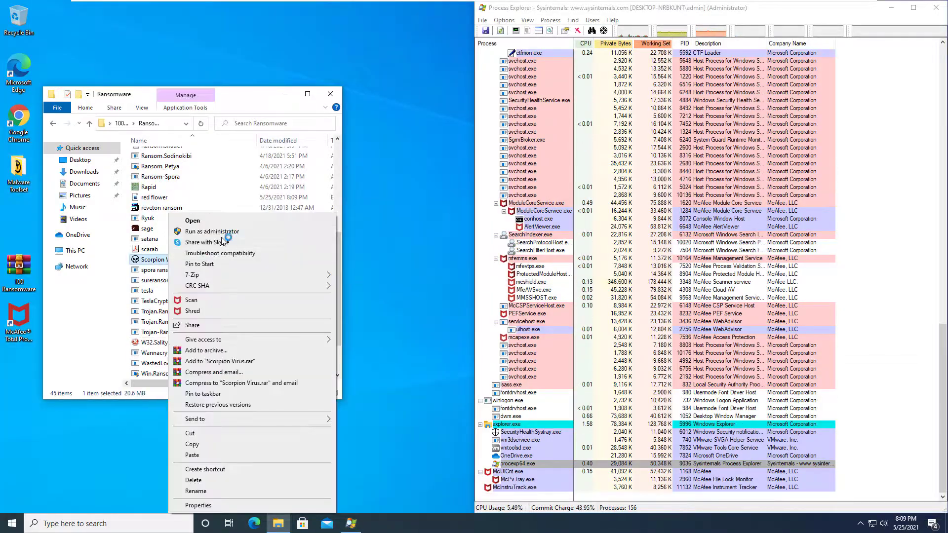
click(192, 220)
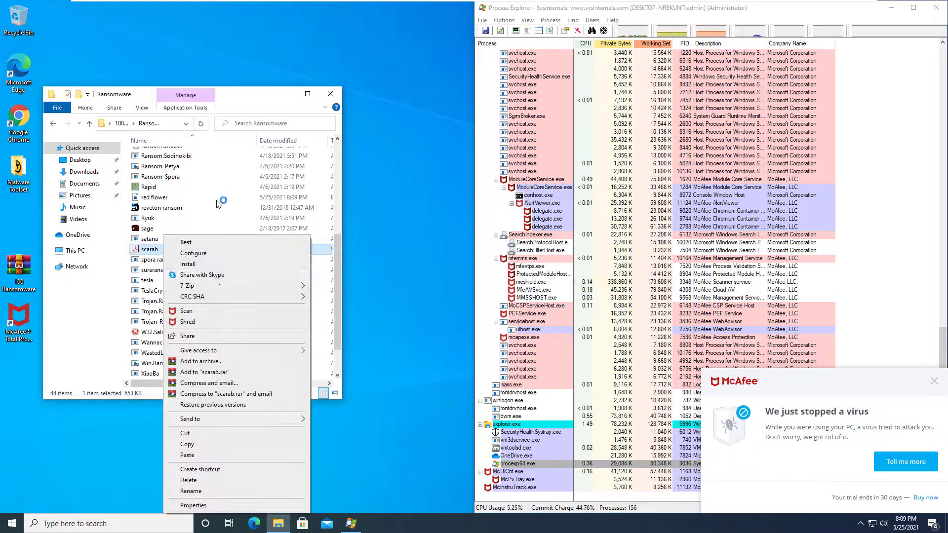
click(555, 270)
click(398, 326)
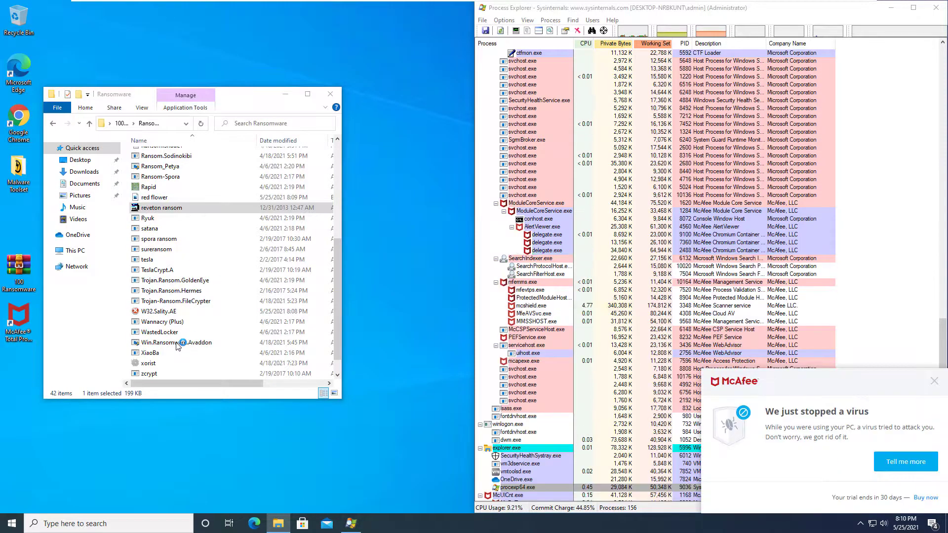
click(169, 322)
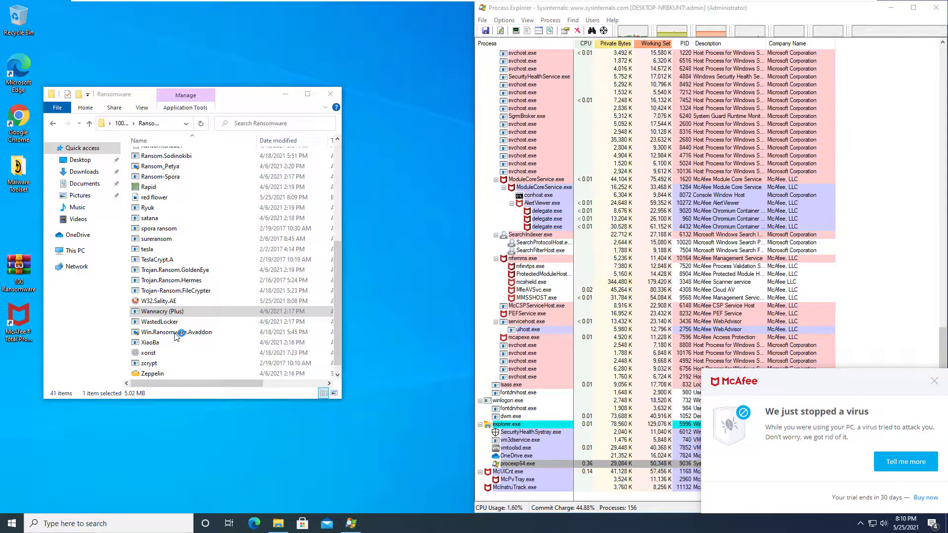
Run the samples higher up in the Ransomware folder, including Ransom.Hiddentear.A., Ransom.DeriaLock and Ransom.Crysis, allowing them to make changes.
scroll(180, 286, up, 6)
click(186, 236)
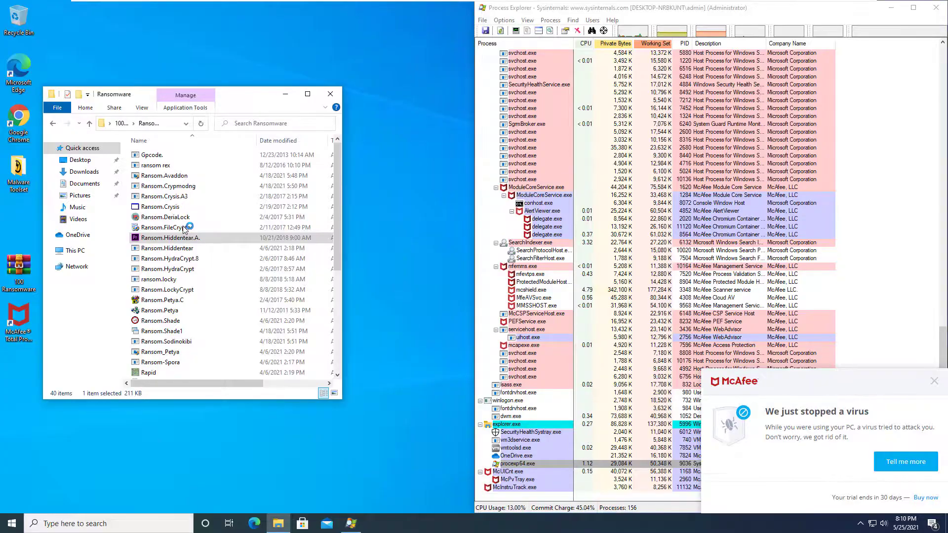
click(180, 217)
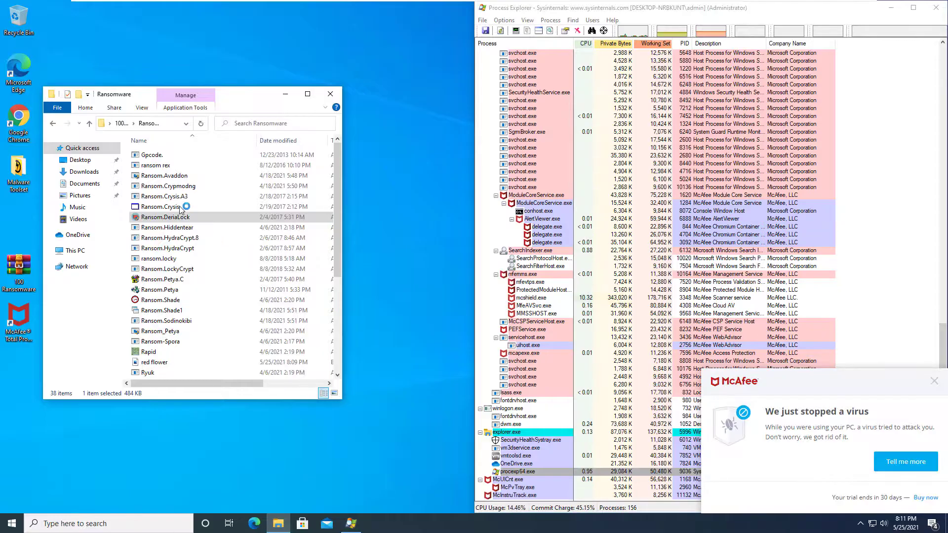
right_click(181, 207)
click(180, 279)
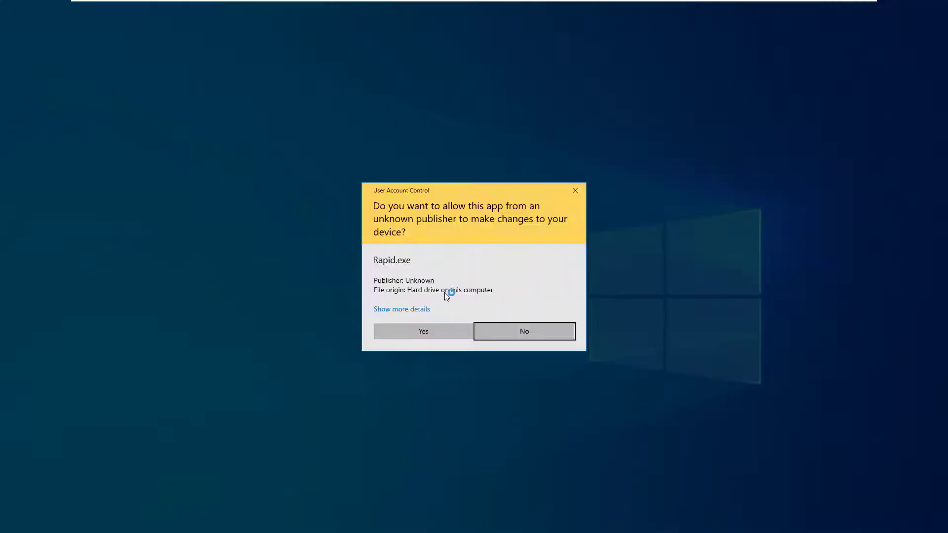
click(419, 330)
Run more of the remaining samples, including Ransom.Shade, Ransom.HydraCrypt.8, Win.Ransomware.Avaddon and sureransom, allowing them to make changes.
right_click(173, 262)
key(Escape)
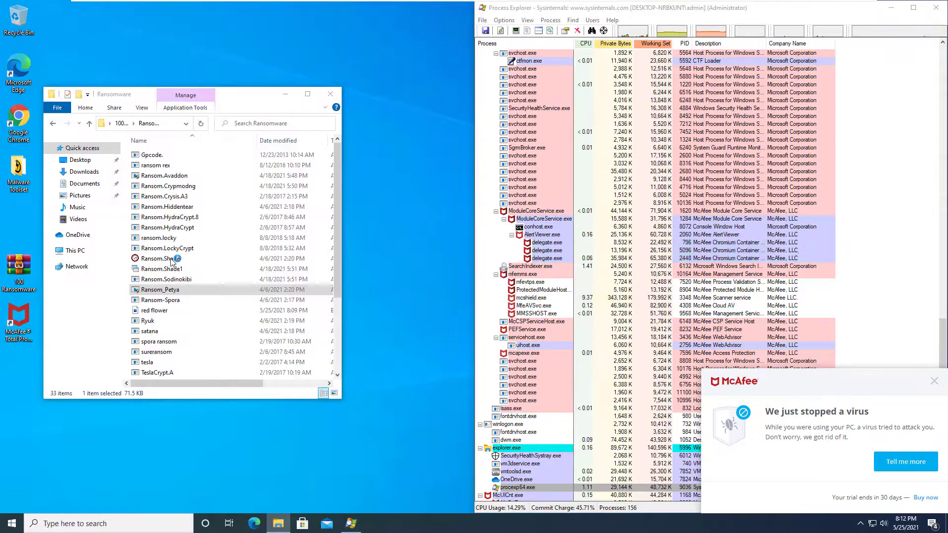
right_click(173, 261)
click(221, 310)
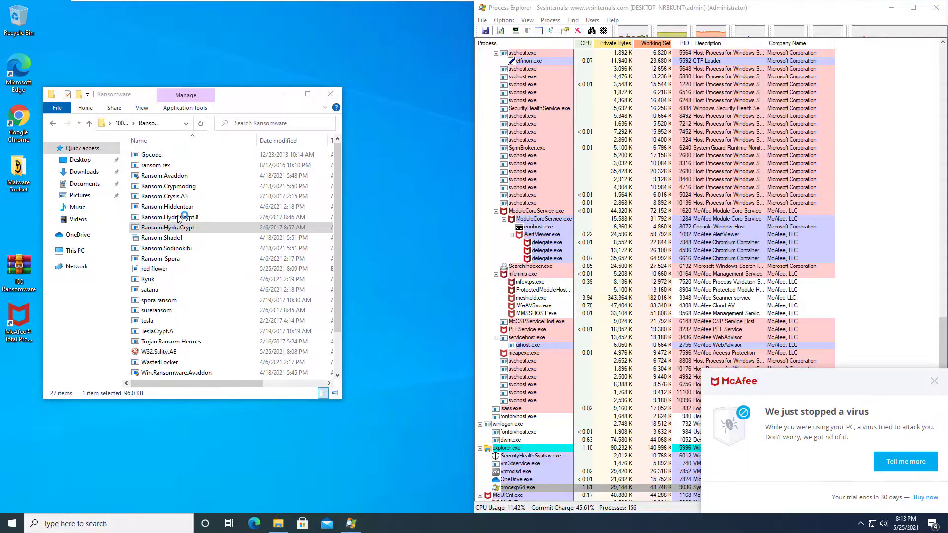
double_click(179, 217)
double_click(190, 355)
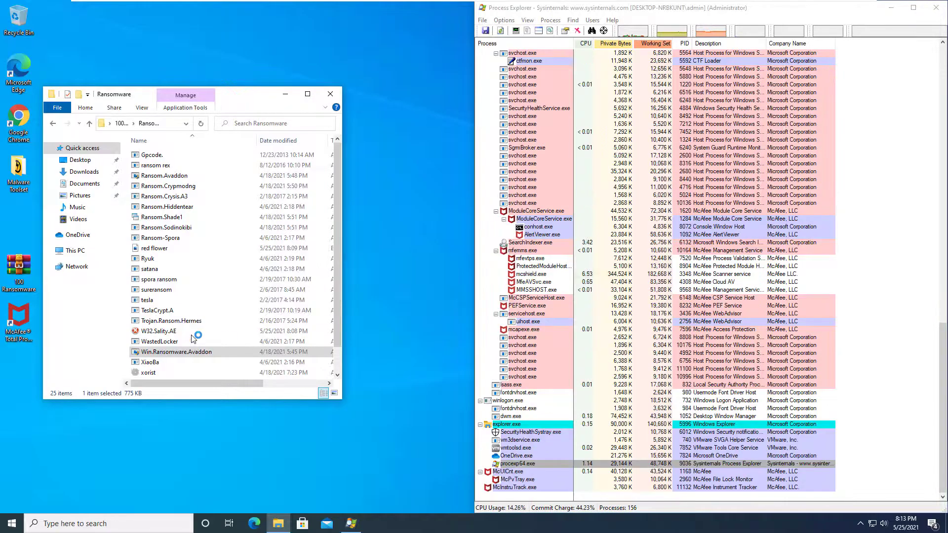
scroll(173, 373, down, 2)
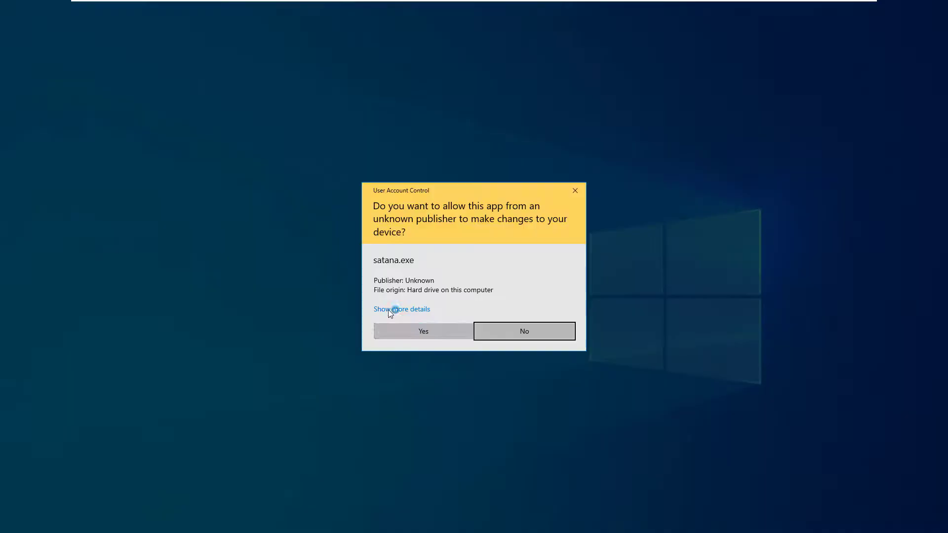
click(411, 332)
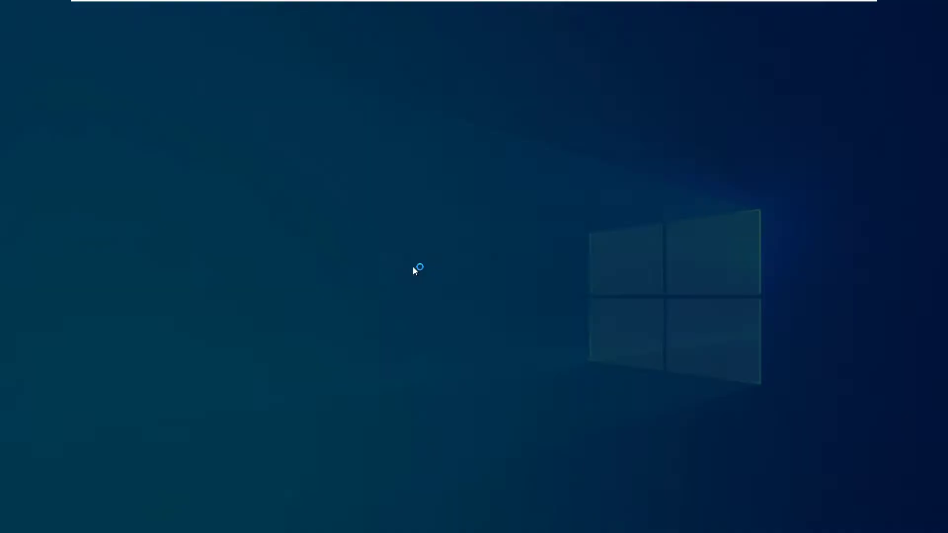
Run the last samples, including Ransom.Crypmodng, Ransom.Avaddon, Gpcode and ransom rex, and dismiss the file-not-found error.
double_click(170, 186)
click(421, 331)
double_click(170, 176)
click(422, 331)
double_click(152, 154)
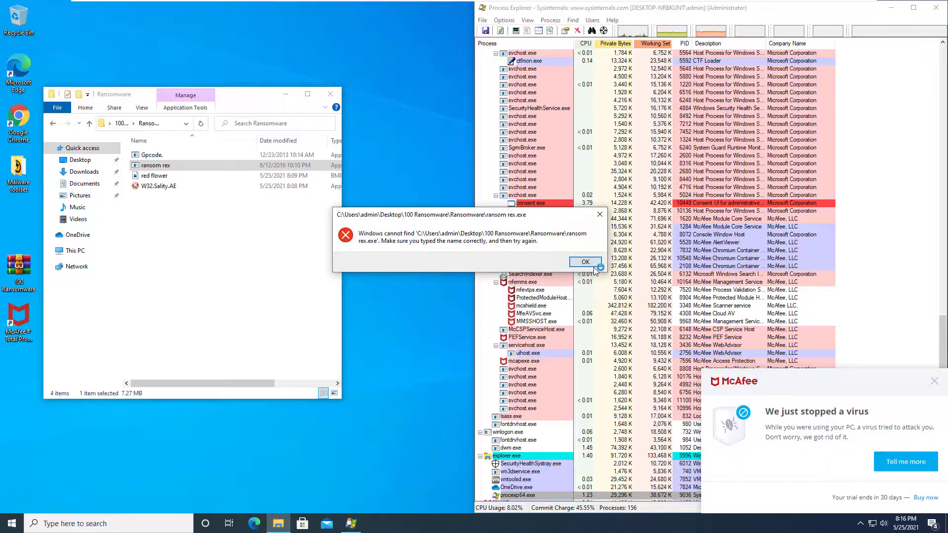
click(588, 263)
right_click(200, 227)
click(293, 269)
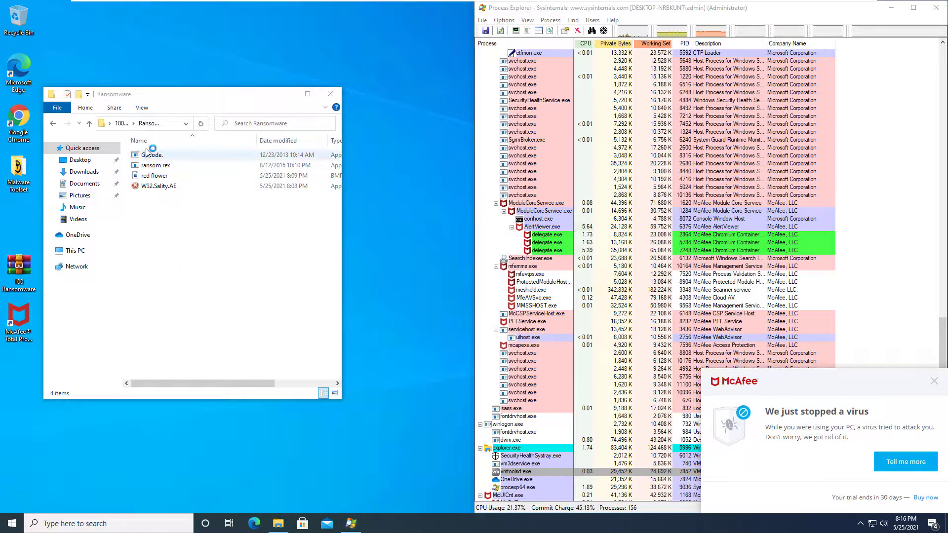
Dismiss the McAfee alert, then check the leftover files Gpcode, ransom rex, red flower and W32.Sality.AE and the running processes.
click(935, 381)
click(523, 377)
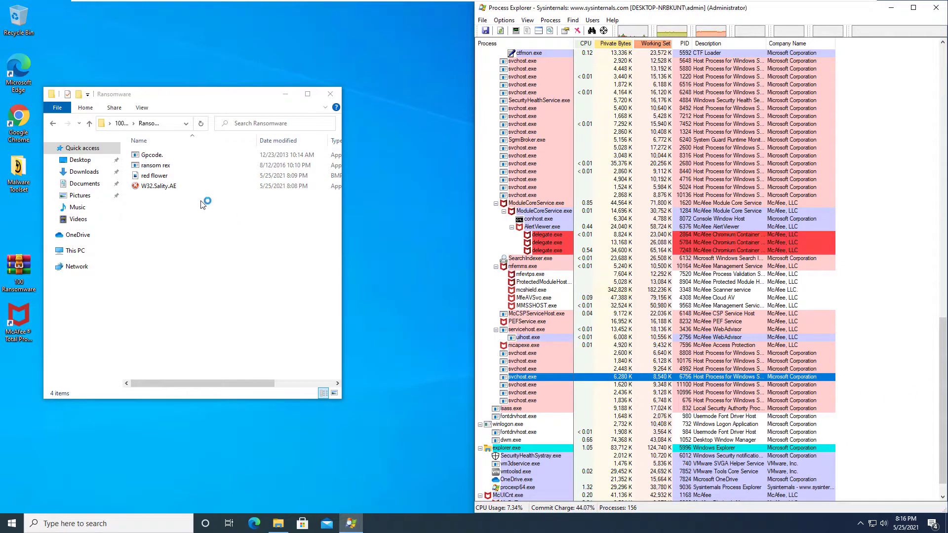
click(151, 156)
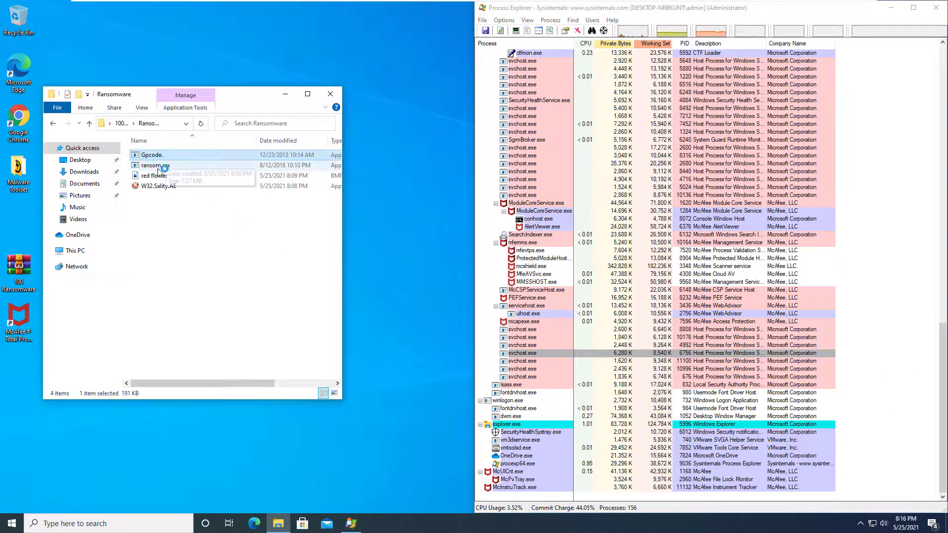
click(159, 166)
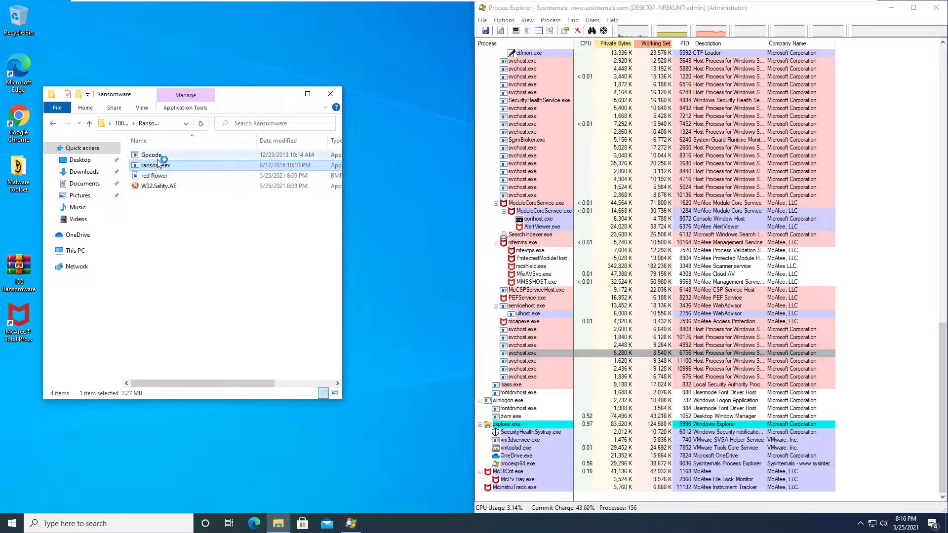
click(153, 177)
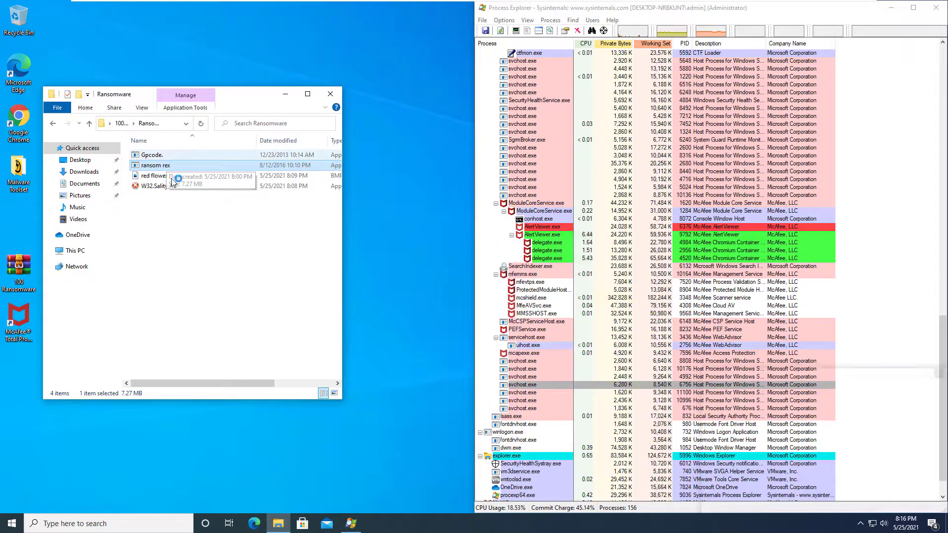
click(143, 187)
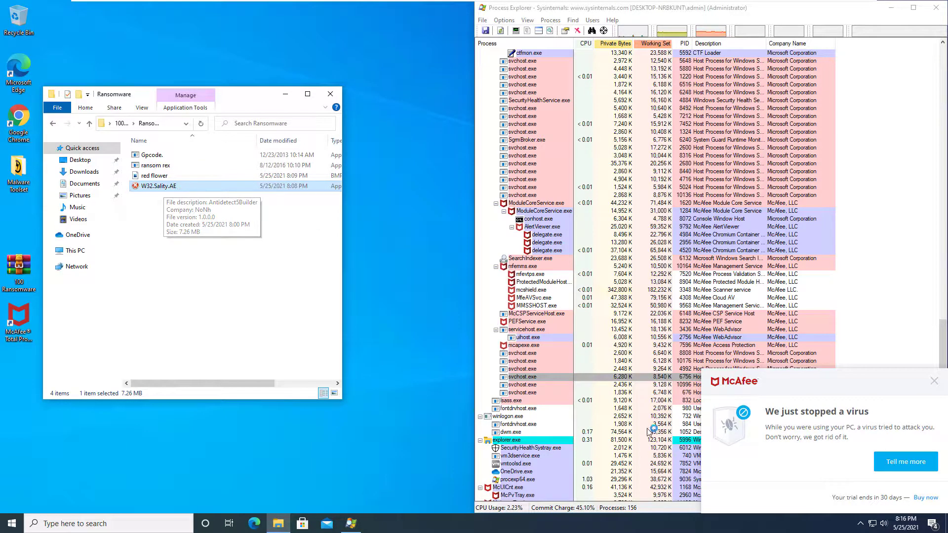
scroll(575, 447, down, 1)
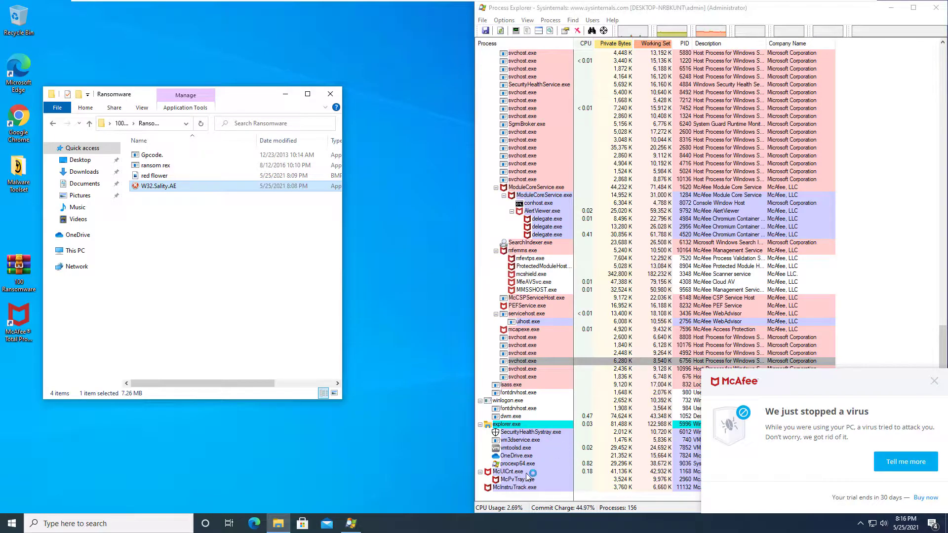
Dismiss the McAfee virus alert and close Process Explorer and the Ransomware folder.
click(934, 381)
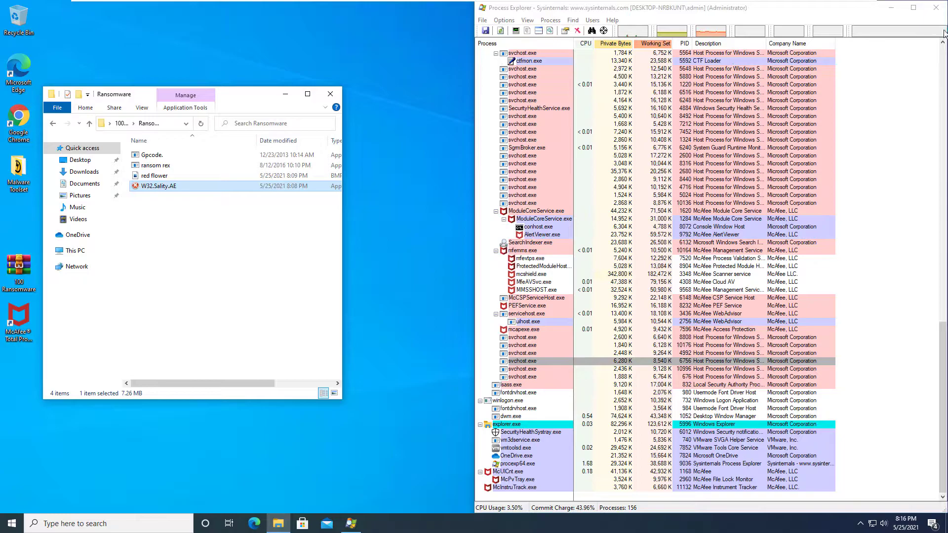
click(937, 8)
click(327, 96)
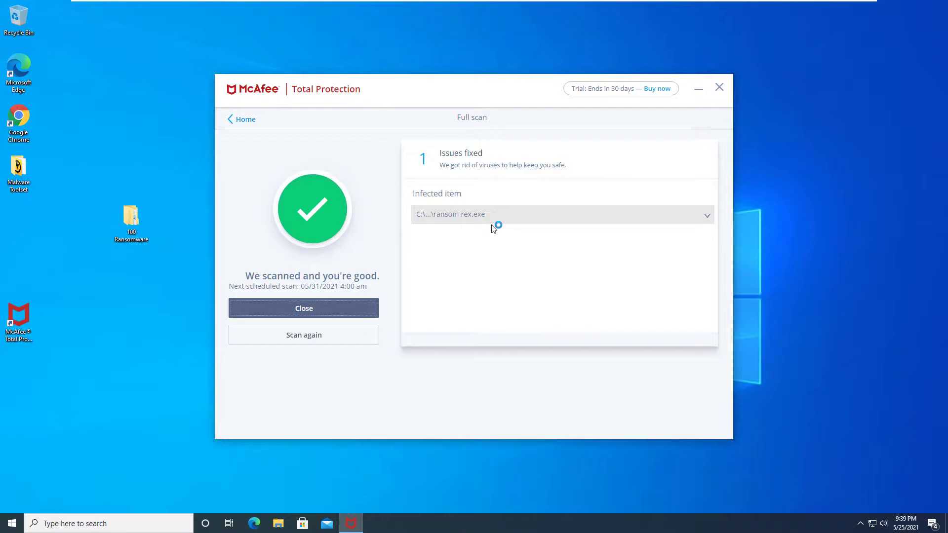
Check which files remain in the 100 Ransomware folder's Ransomware subfolder after the full scan, then close the folder and McAfee.
click(134, 220)
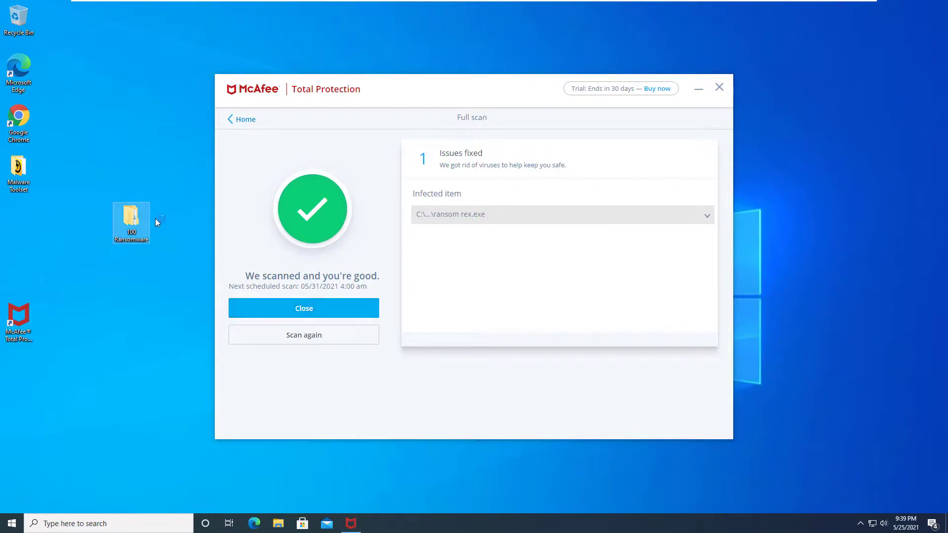
double_click(141, 219)
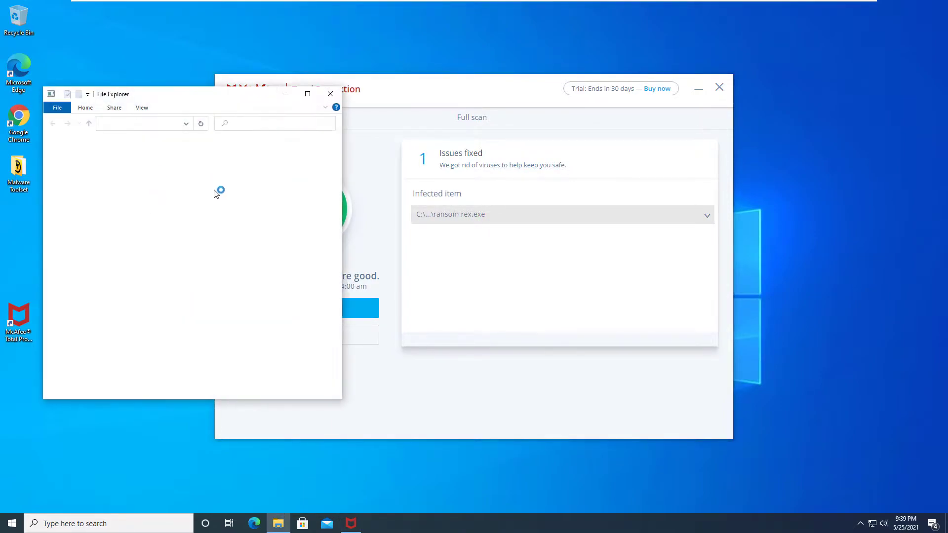
double_click(168, 155)
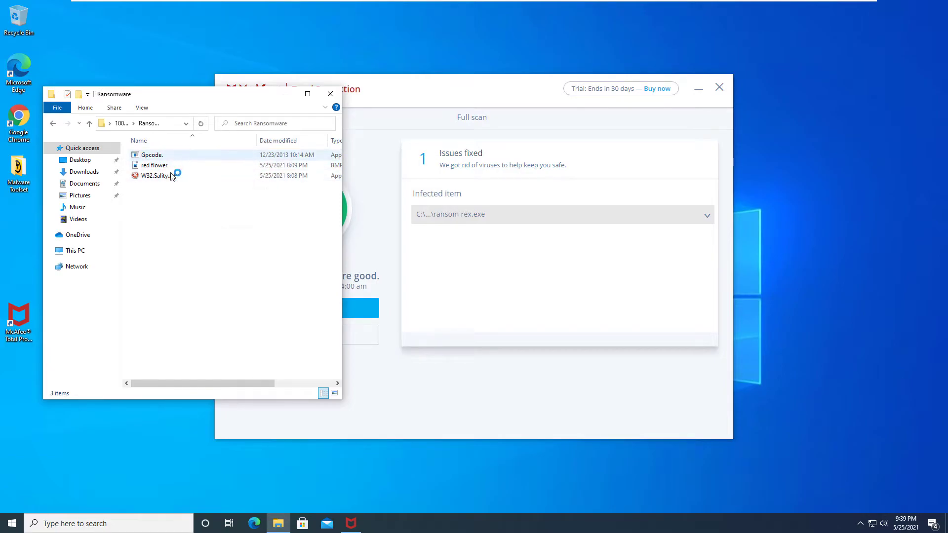
click(331, 95)
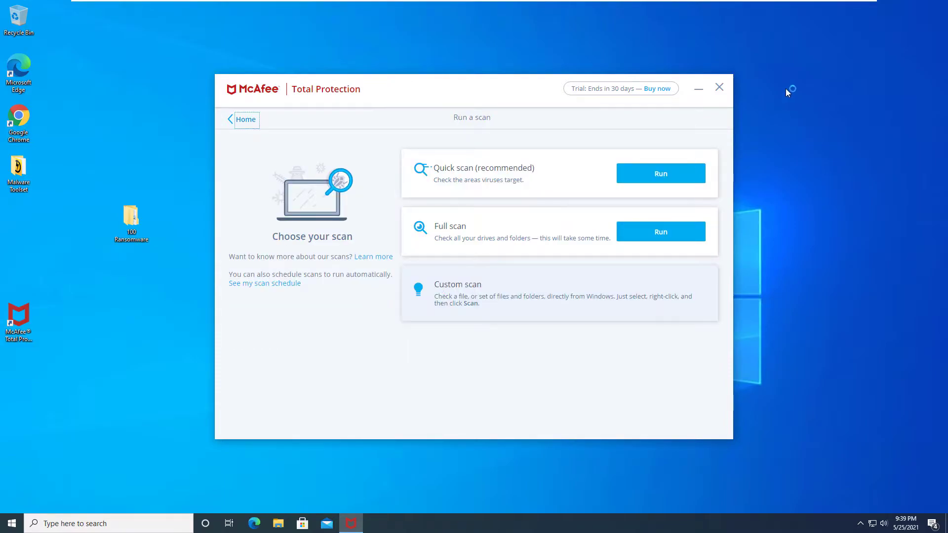
click(718, 88)
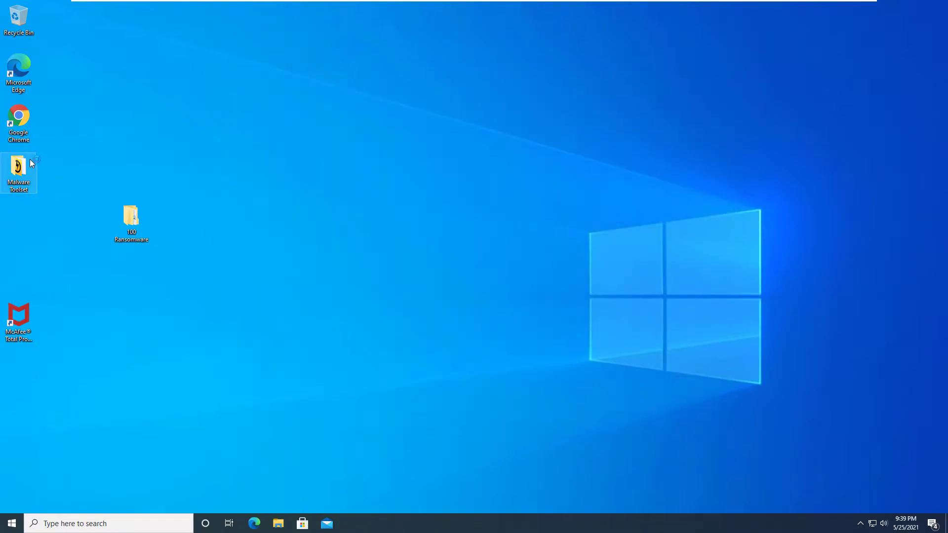
Launch the MBSetup installer from the Malware Toolset folder.
double_click(154, 177)
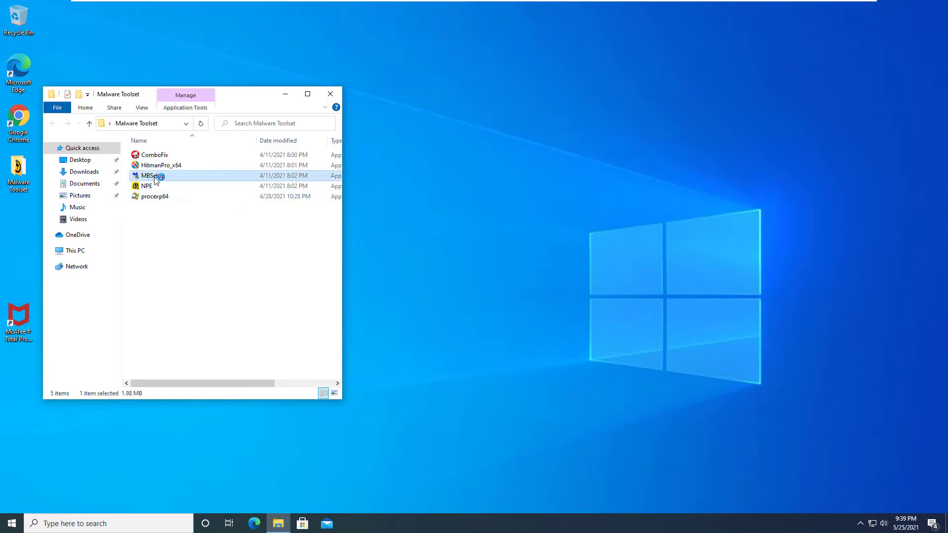
key(shift+F10)
click(220, 194)
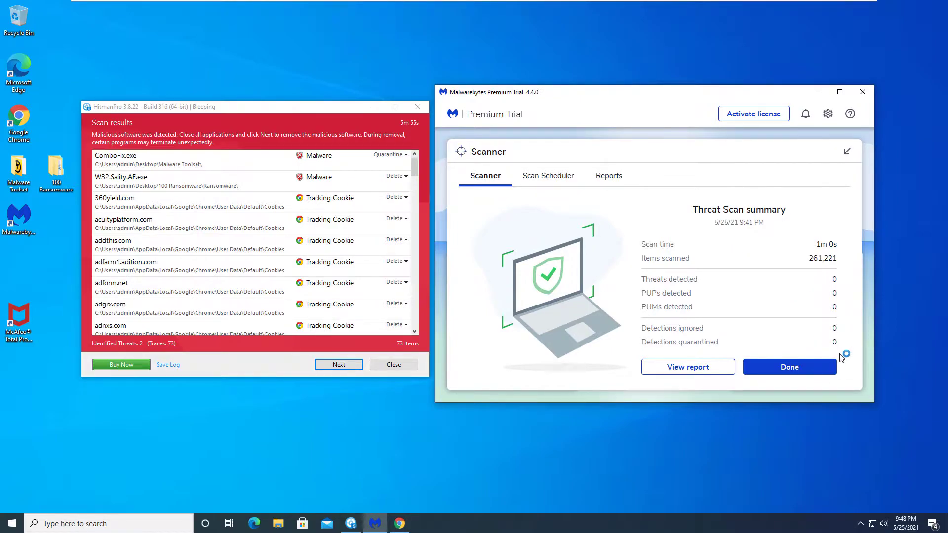
Finish the Malwarebytes threat scan summary and close Malwarebytes, then review the HitmanPro scan results and close them without removing anything.
click(783, 371)
click(859, 94)
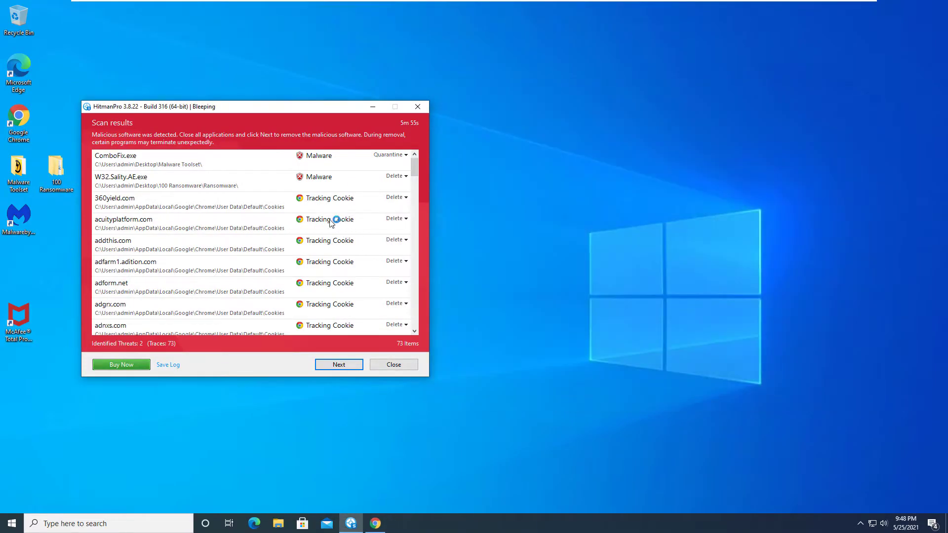
drag(157, 103, 176, 103)
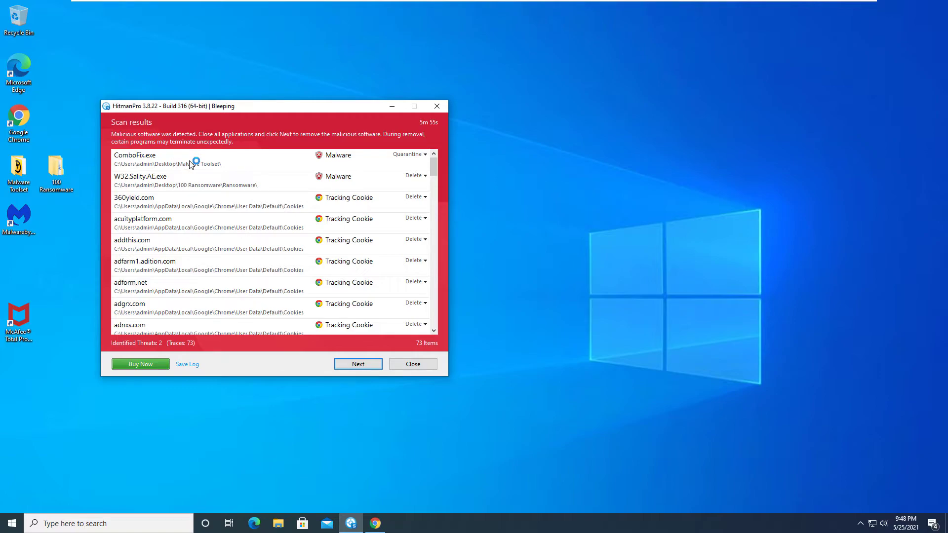
click(417, 364)
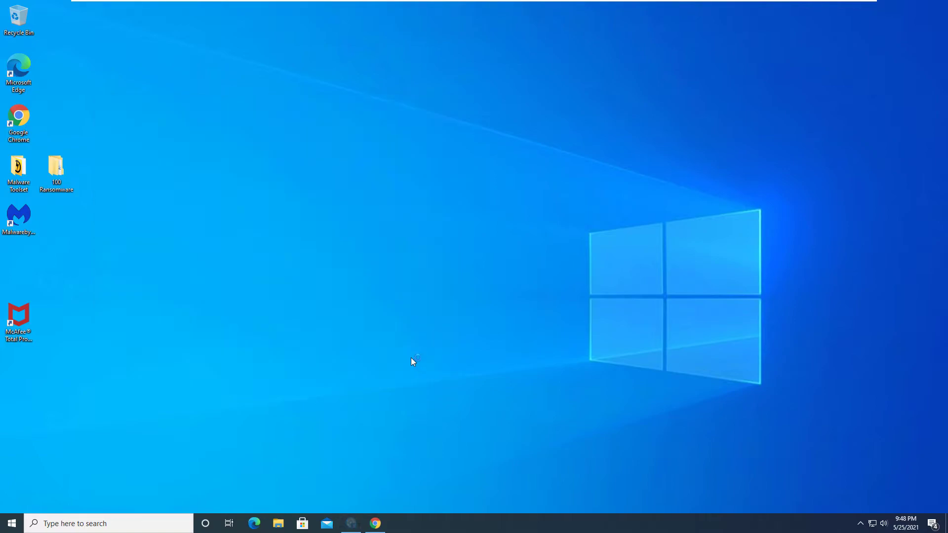
Switch to Chrome and examine the security vendors' detections of W32.Sality.AE.exe in the VirusTotal report.
click(352, 522)
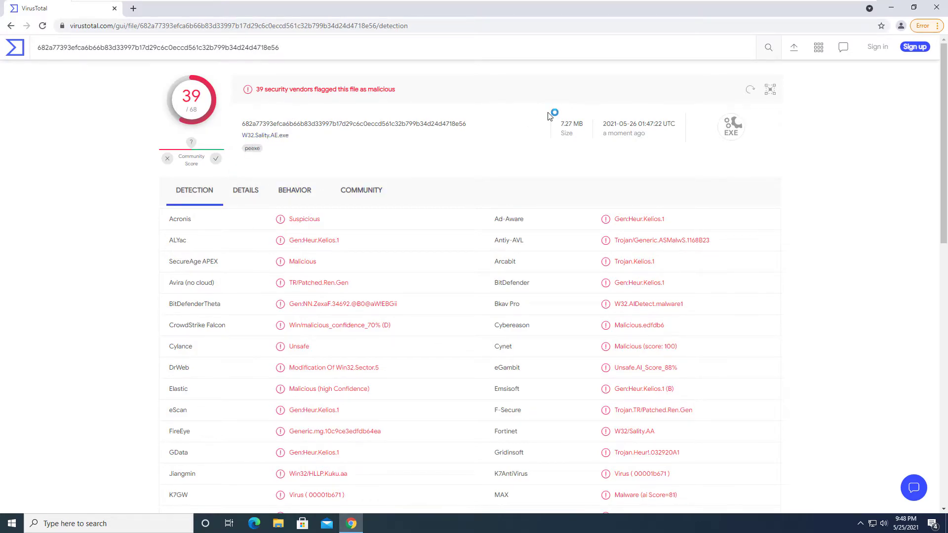
scroll(550, 115, down, 5)
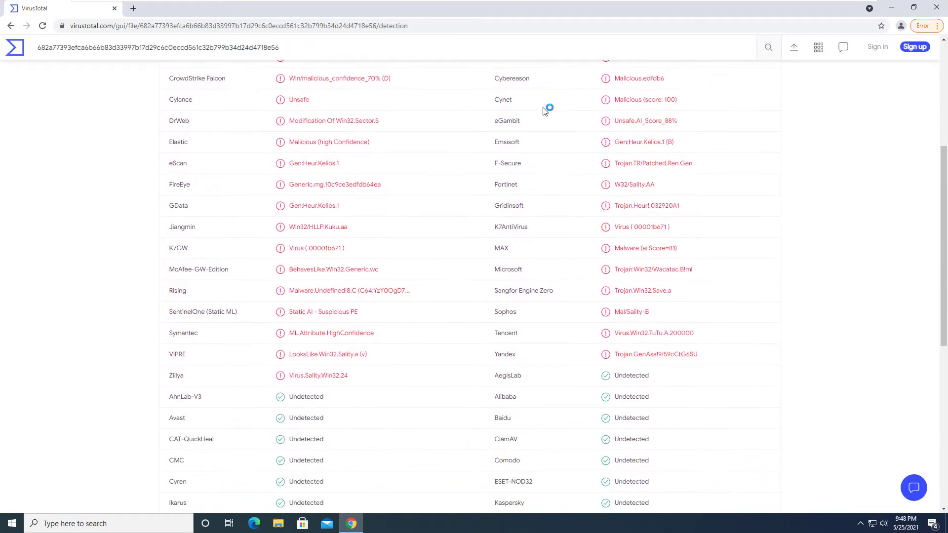
Find McAfee's verdict on W32.Sality.AE.exe in the VirusTotal vendor list and highlight its row.
scroll(545, 109, down, 5)
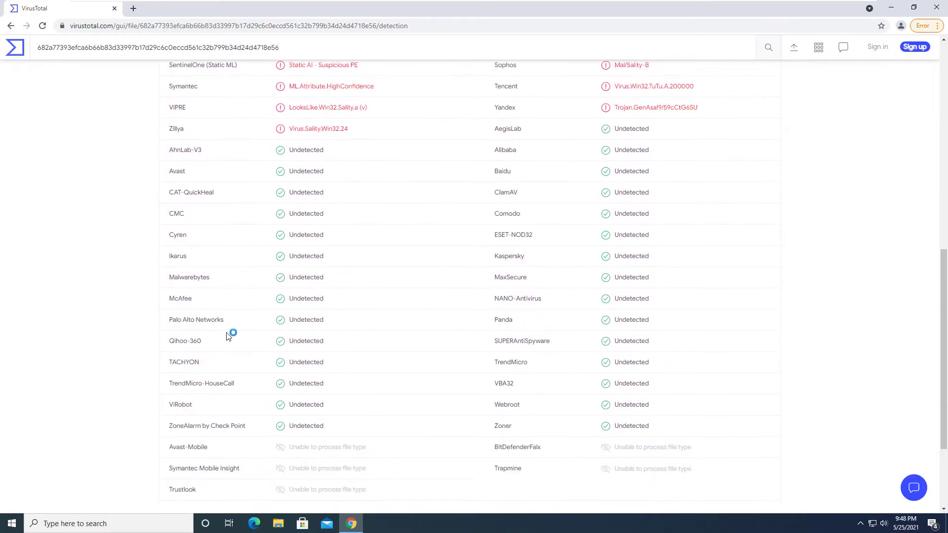
drag(164, 306, 331, 307)
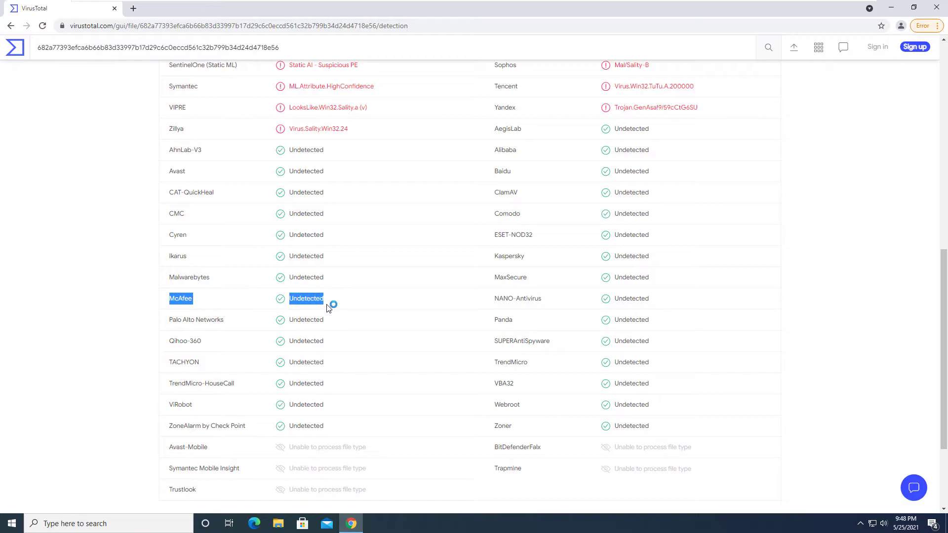
scroll(395, 316, up, 5)
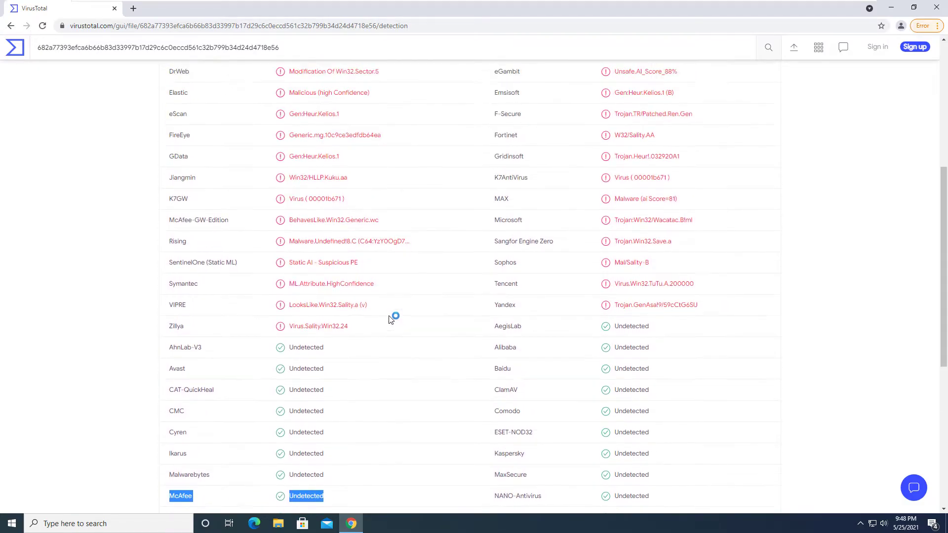
scroll(392, 321, up, 2)
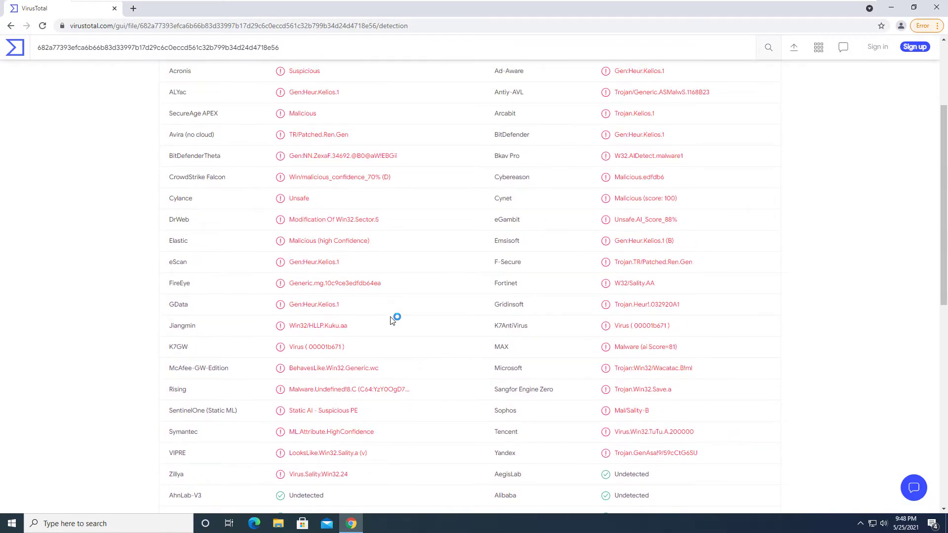
Highlight the McAfee-GW-Edition verdict in the VirusTotal report and compare it with the rest of the vendor list.
drag(168, 370, 384, 374)
click(279, 379)
click(383, 375)
scroll(382, 377, down, 1)
scroll(383, 375, down, 10)
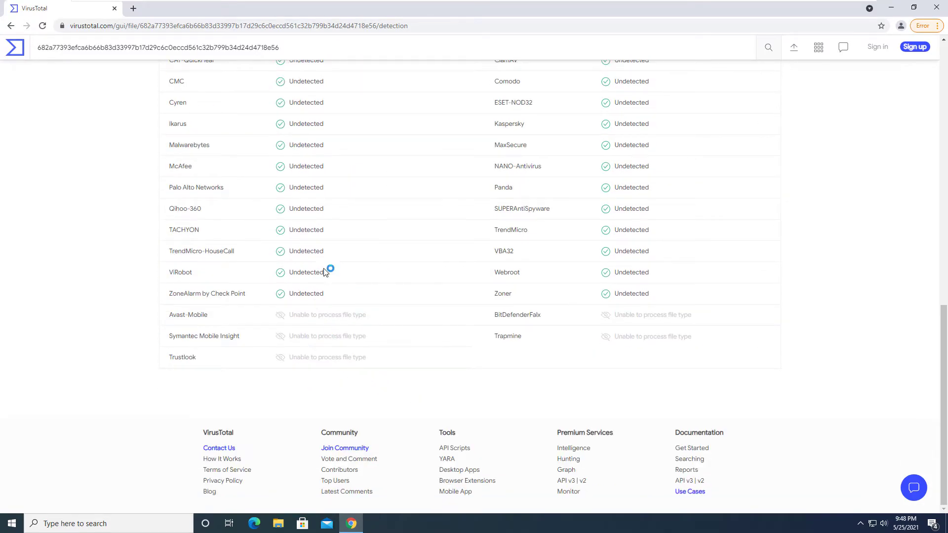
scroll(318, 370, up, 12)
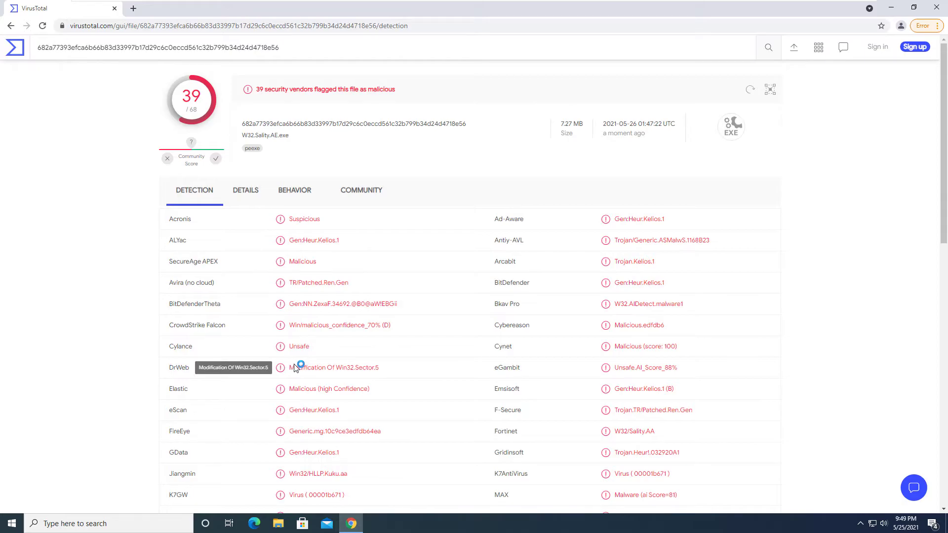
Minimize Chrome to check the files in the 100 Ransomware folder's Ransomware subfolder, then close the folder and return to Chrome.
click(355, 519)
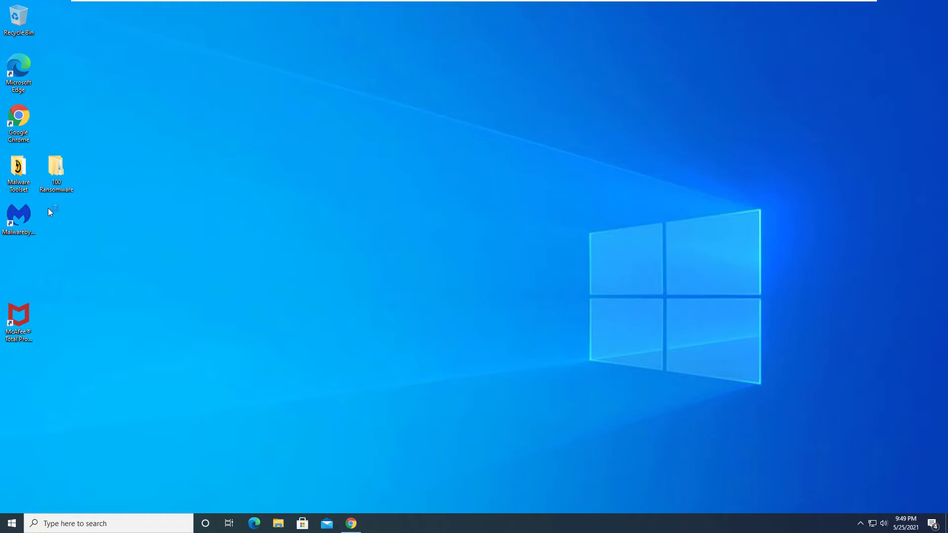
double_click(55, 167)
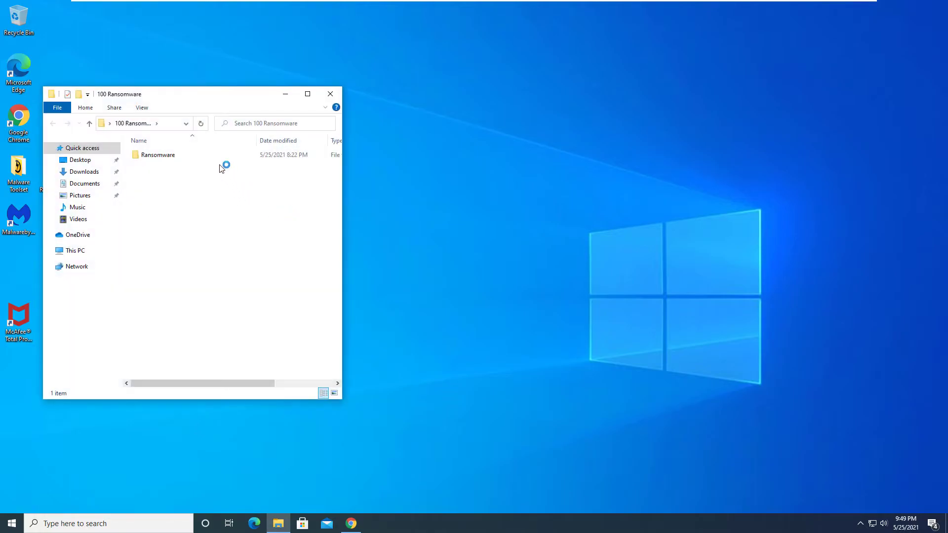
double_click(222, 156)
double_click(165, 178)
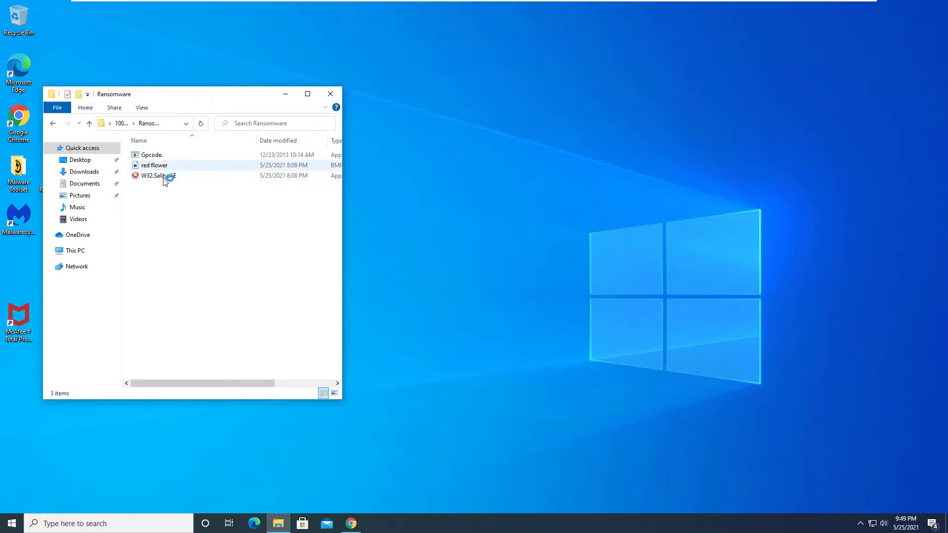
click(331, 94)
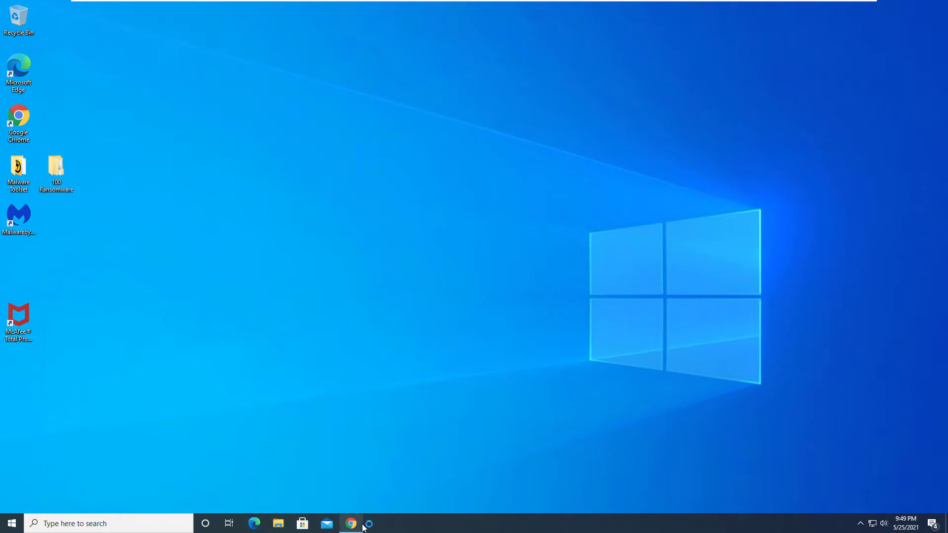
click(363, 525)
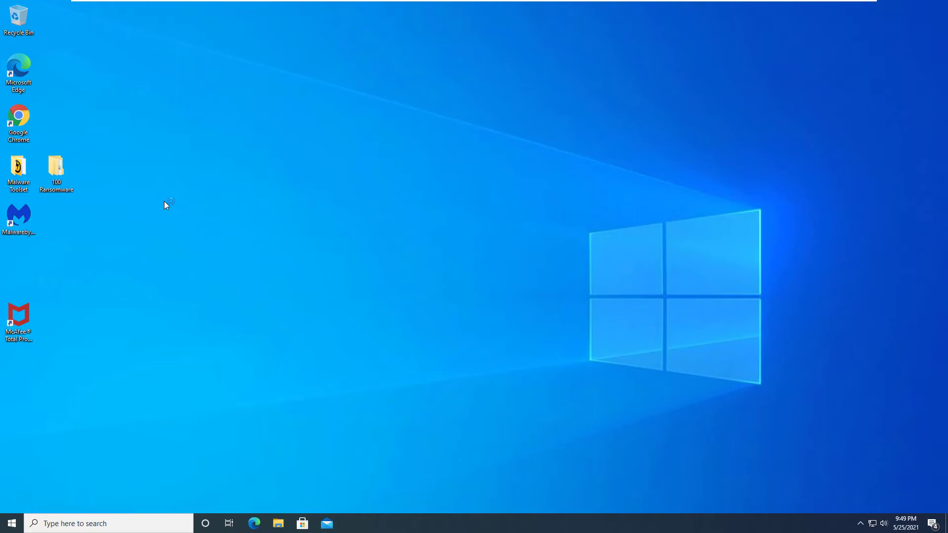
Reopen the Ransomware subfolder from the desktop, inspect the W32.Sality.AE file, and close the folder.
double_click(69, 185)
double_click(166, 157)
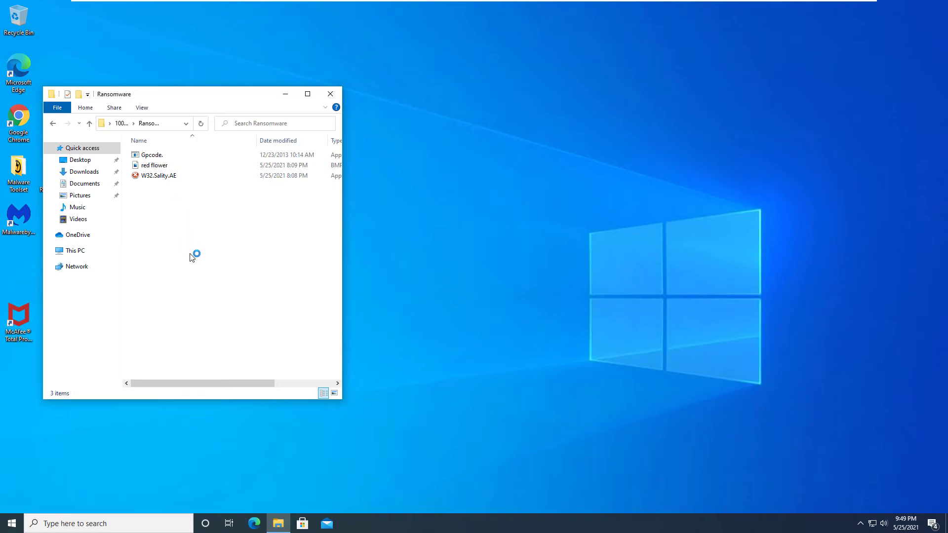
right_click(159, 176)
mouse_move(159, 204)
mouse_down()
mouse_move(140, 152)
mouse_move(159, 204)
mouse_up()
click(332, 95)
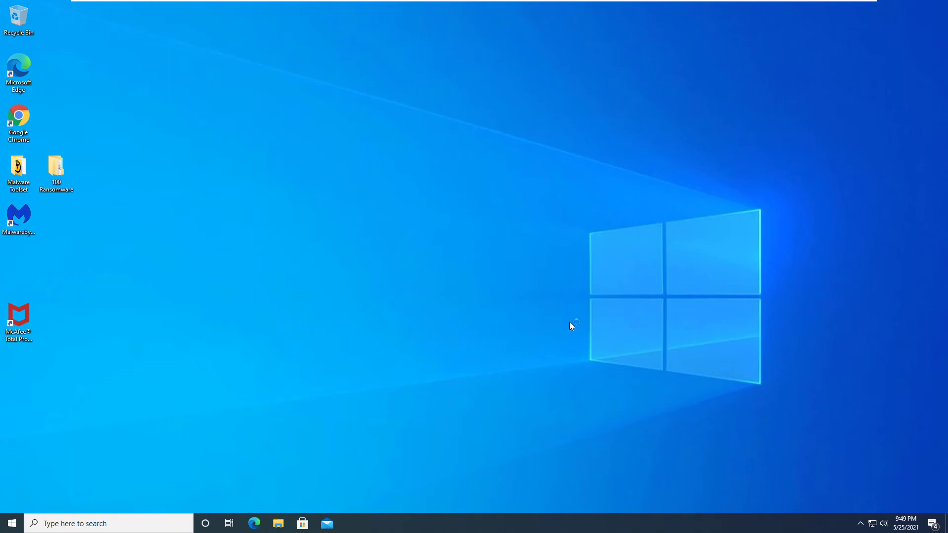